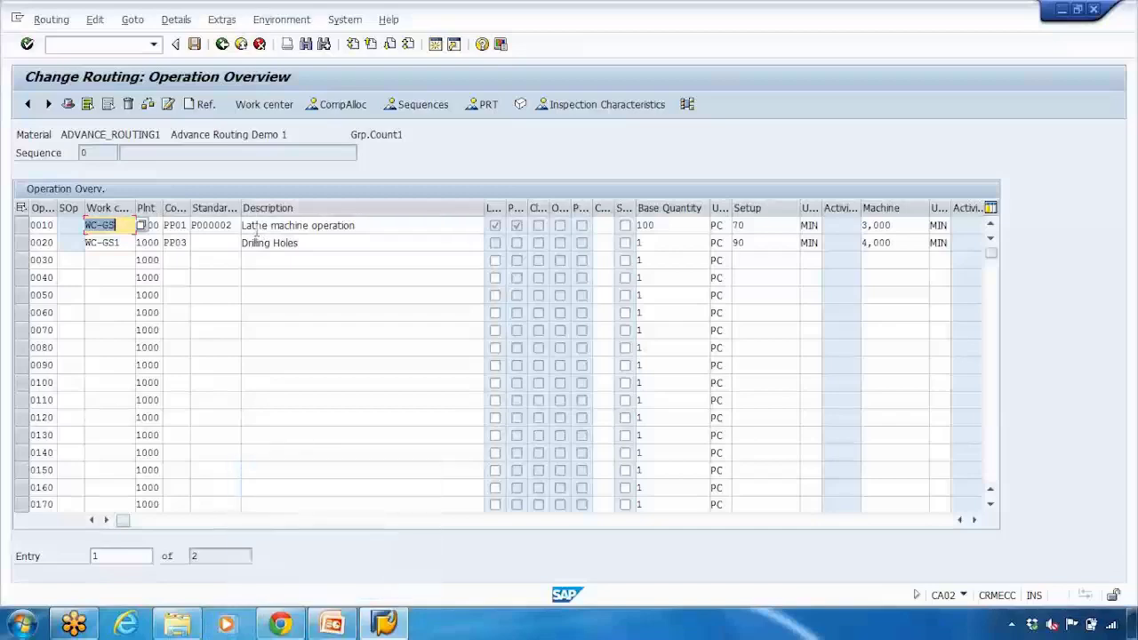
- Create a new parallel sequence in the routing's sequence overview
left_click(424, 105)
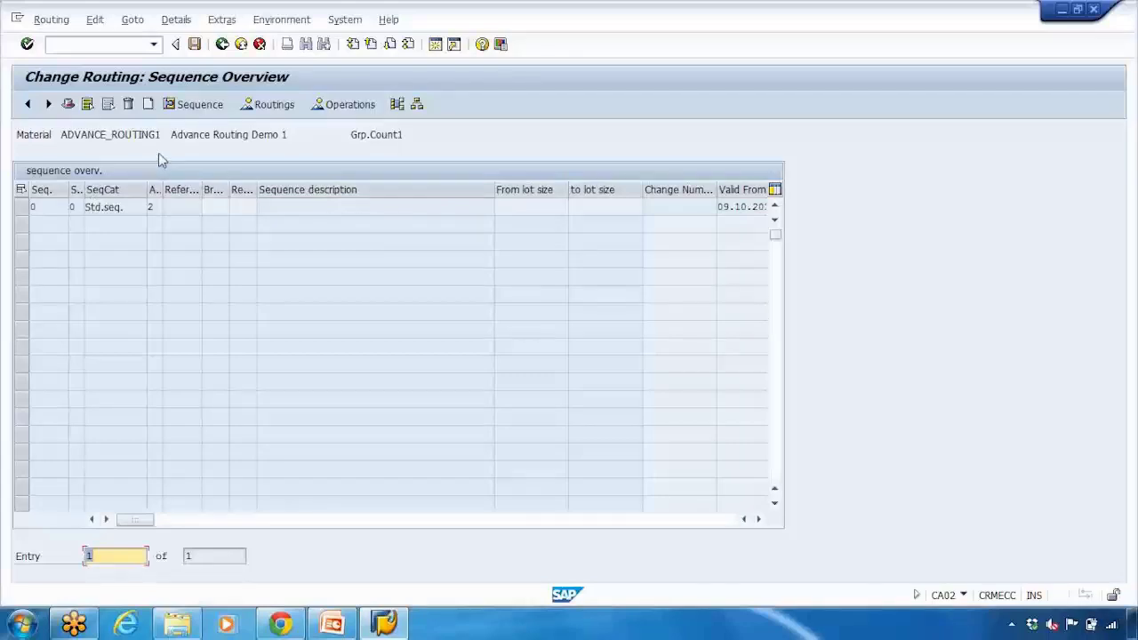
left_click(149, 105)
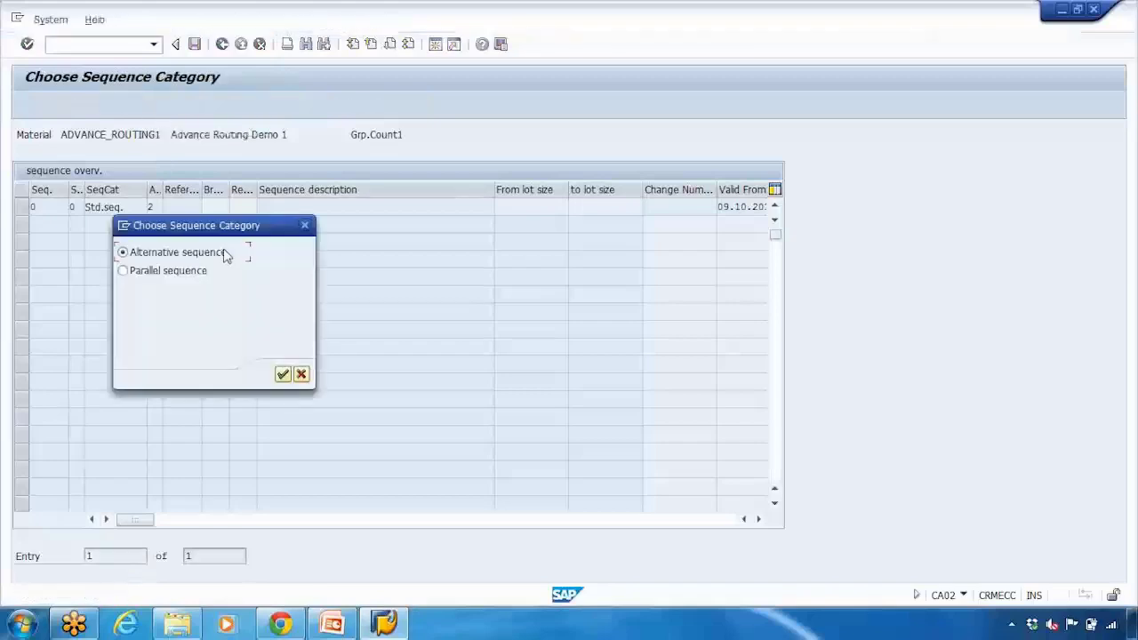
left_click_drag(219, 228, 279, 181)
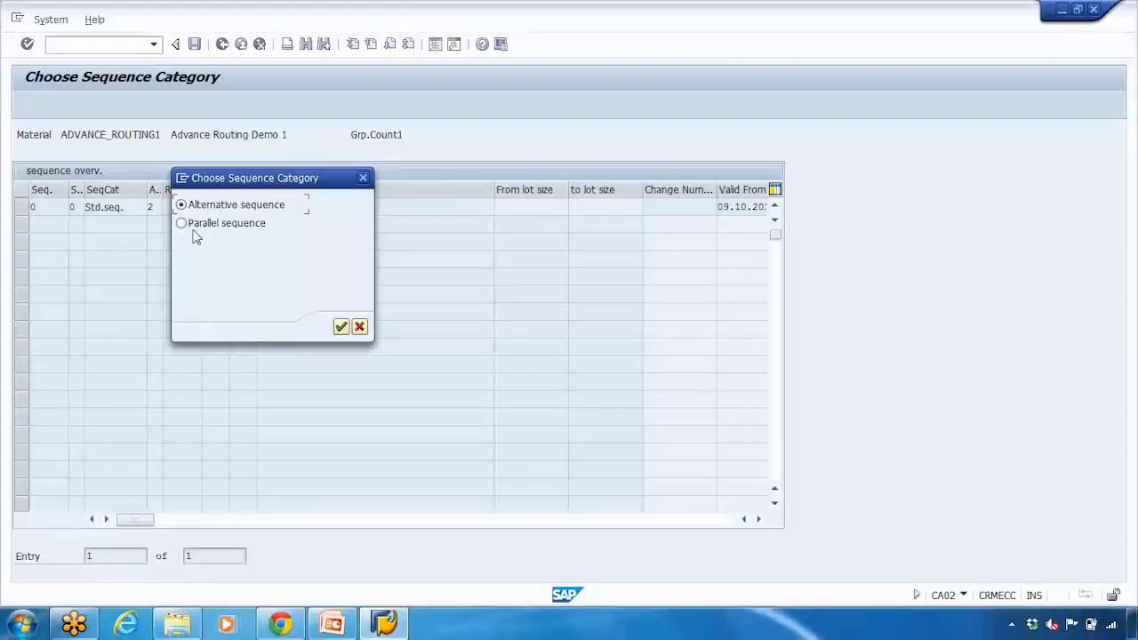
left_click(181, 223)
left_click(340, 326)
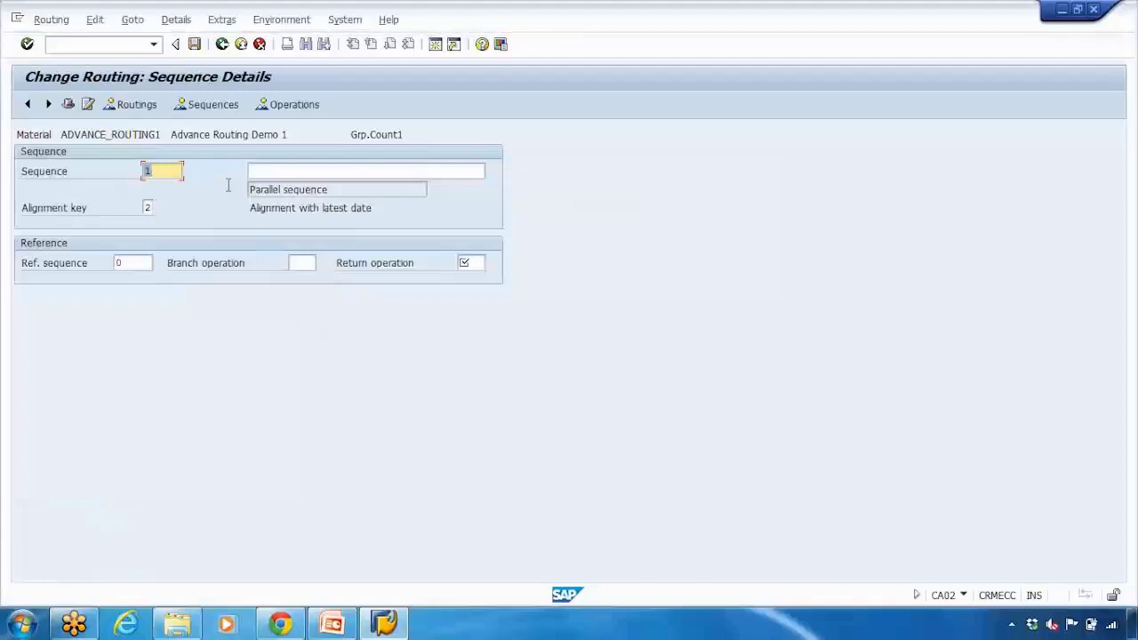
- Enter "Cut and Paint Sheet Metal" as the description of sequence 1
key("Tab")
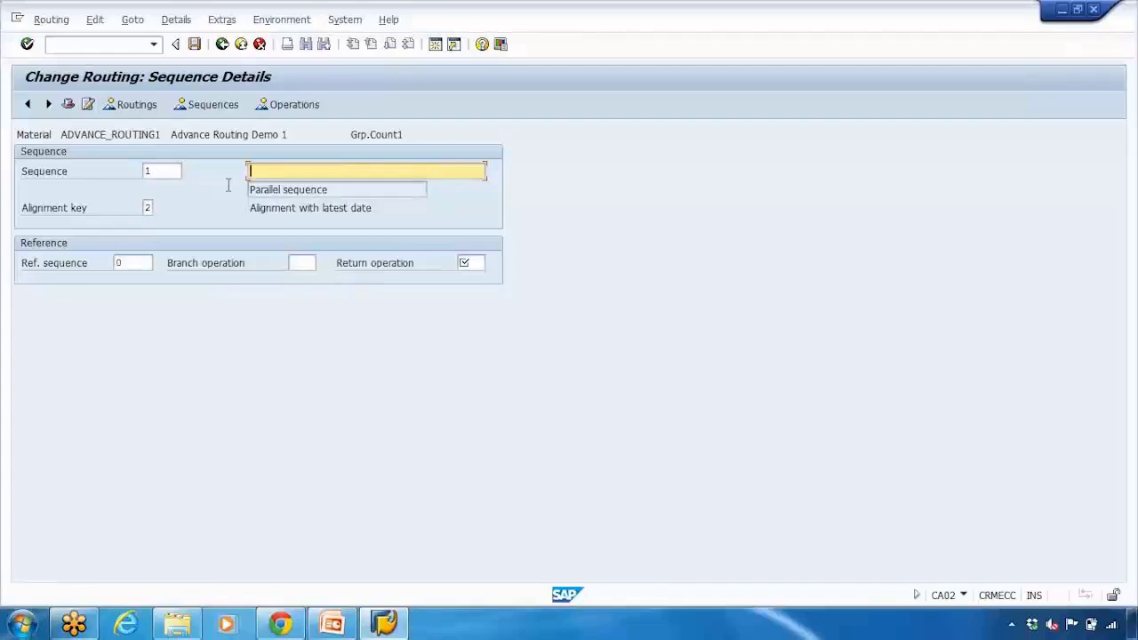
type("C")
left_click(277, 185)
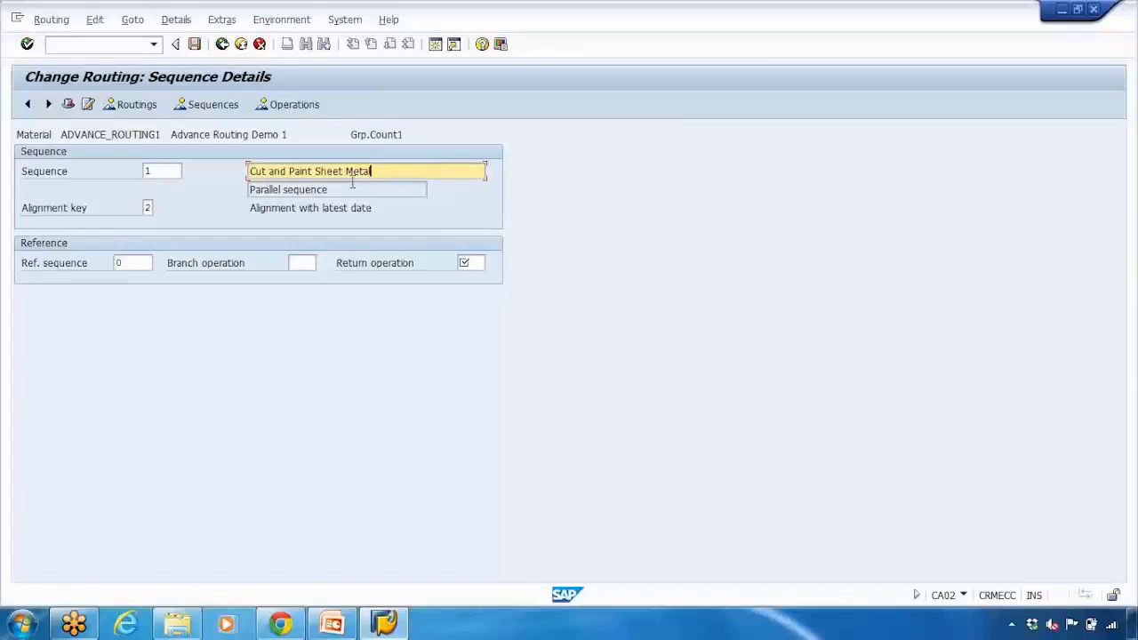
- Set the return operation to 0020, Drilling Holes, by choosing it from the list of available operations
left_click(293, 263)
left_click(469, 264)
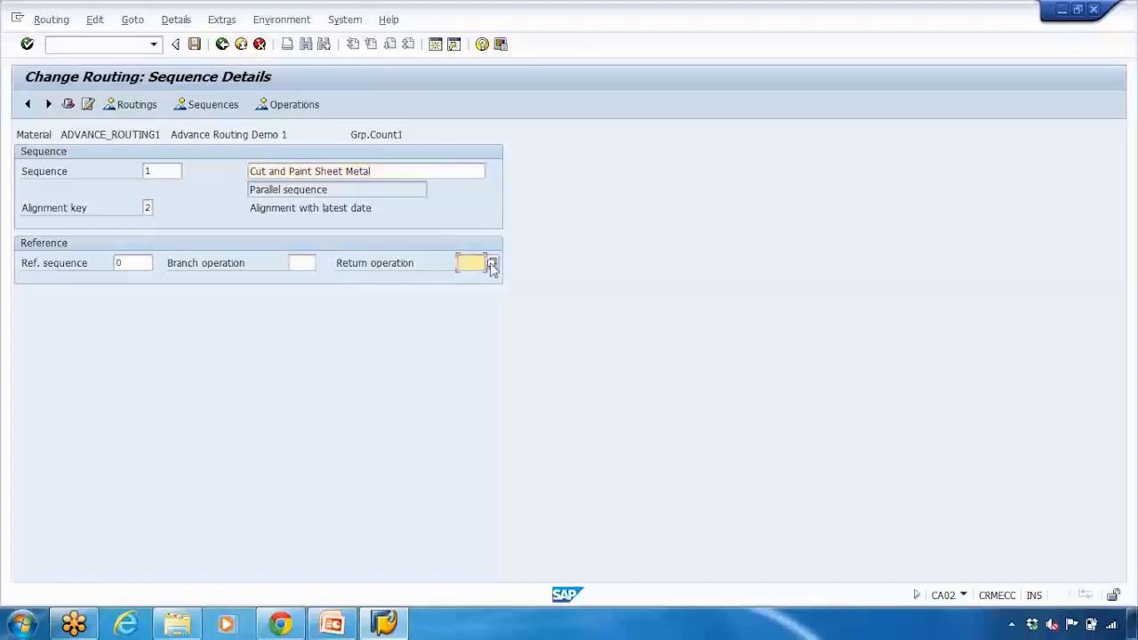
left_click(491, 264)
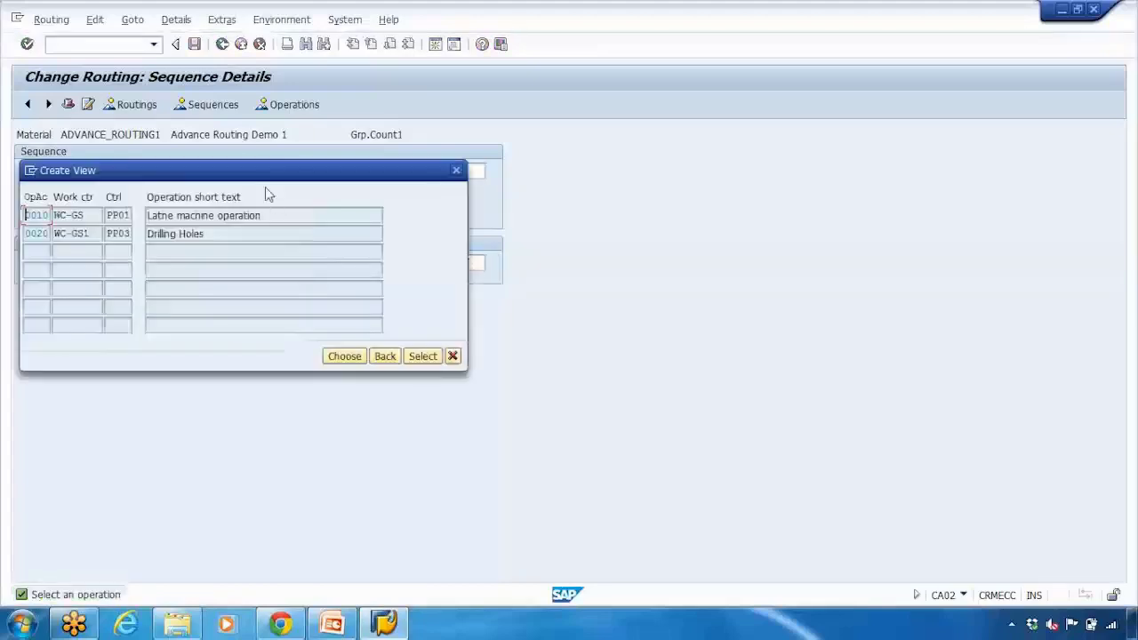
left_click_drag(277, 173, 624, 161)
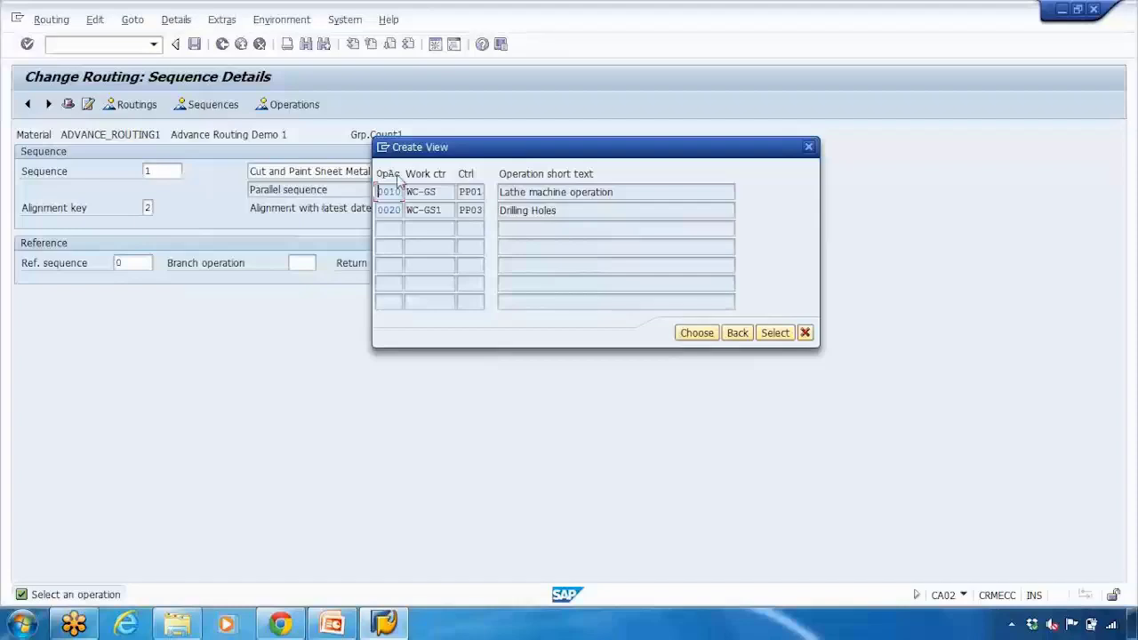
left_click_drag(488, 152, 640, 186)
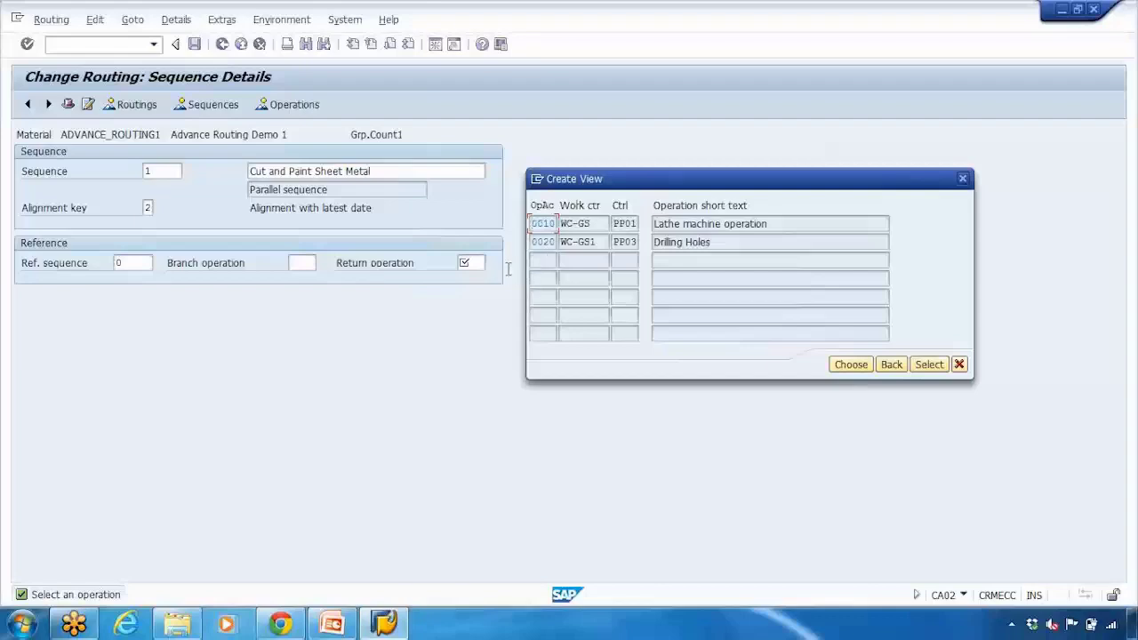
left_click(539, 241)
double_click(539, 242)
left_click(844, 368)
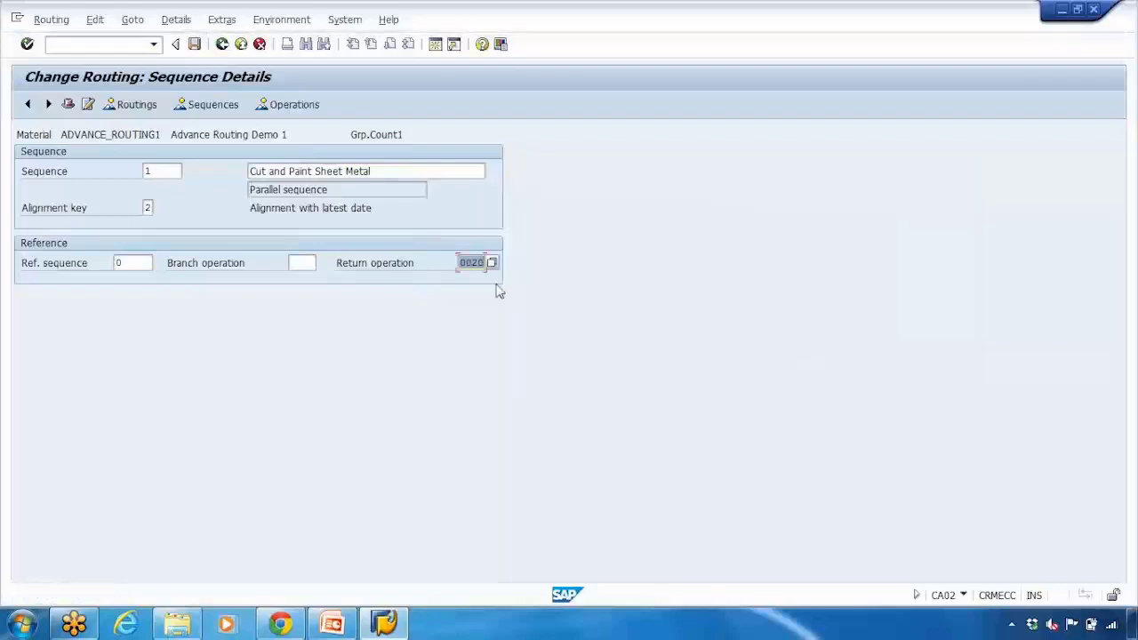
- Set the branch operation to 0010, Lathe machine operation, and open the operation overview of the parallel sequence
left_click(302, 262)
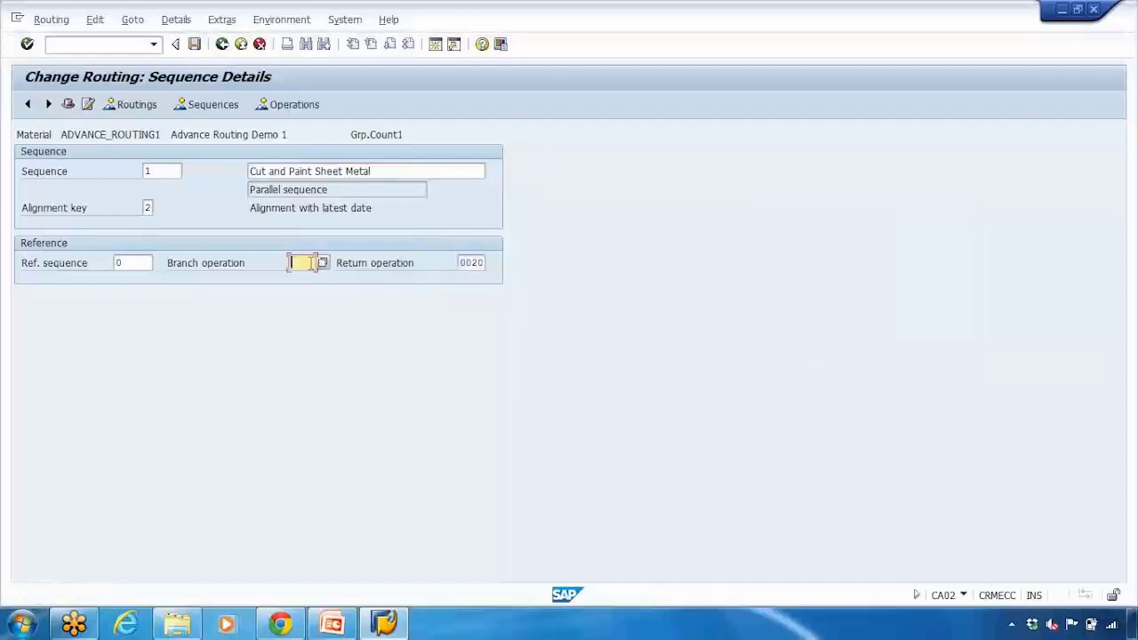
left_click(322, 262)
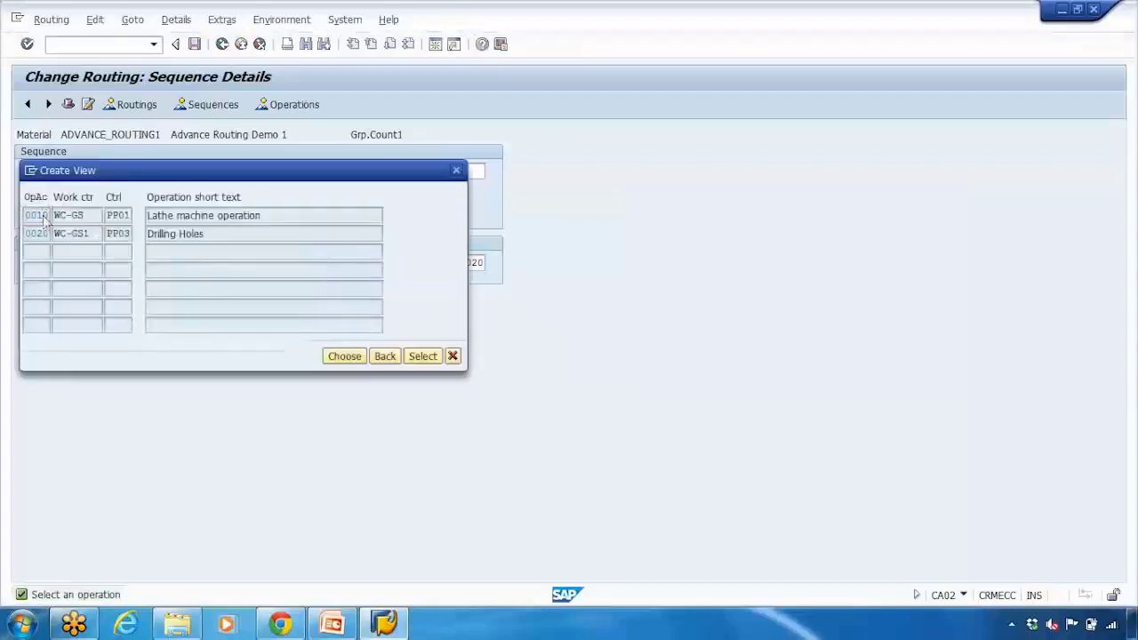
double_click(47, 215)
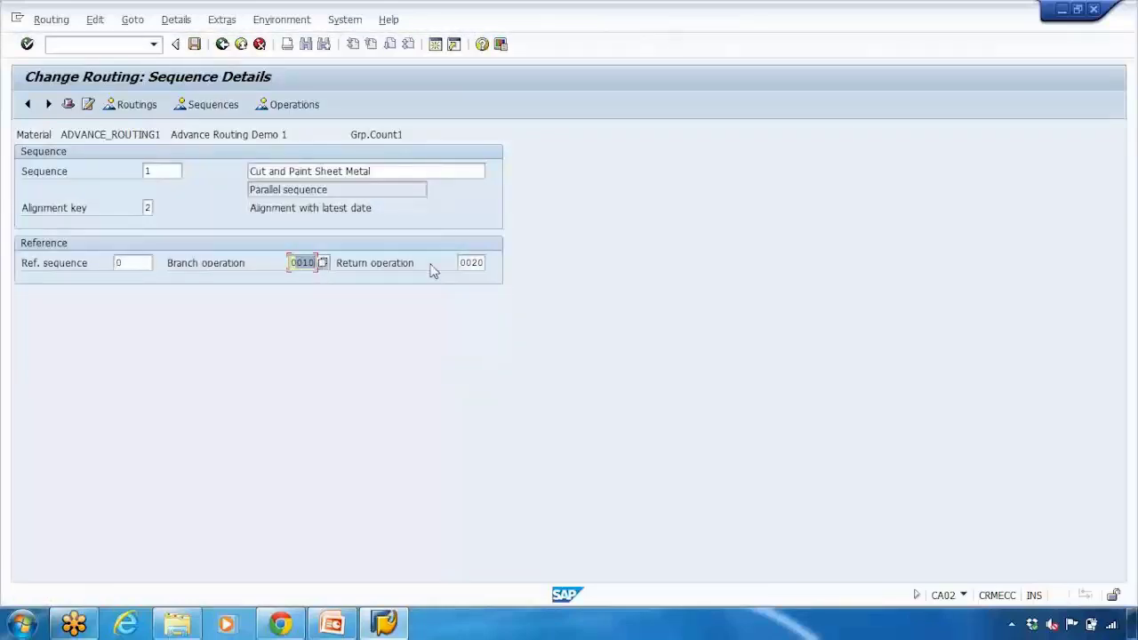
left_click(462, 261)
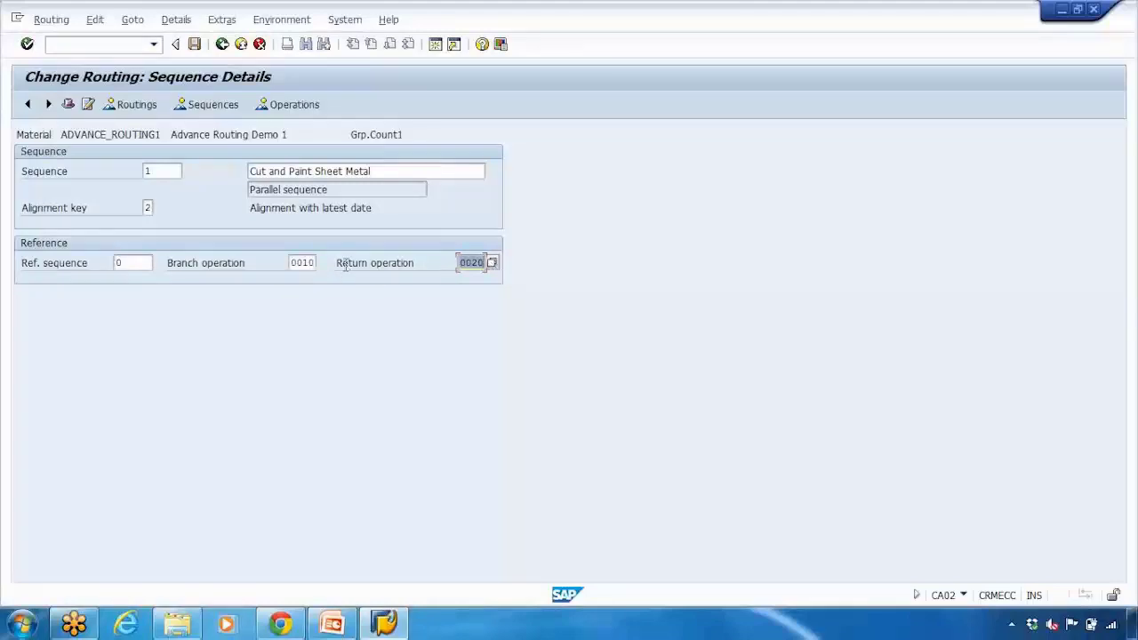
left_click(309, 263)
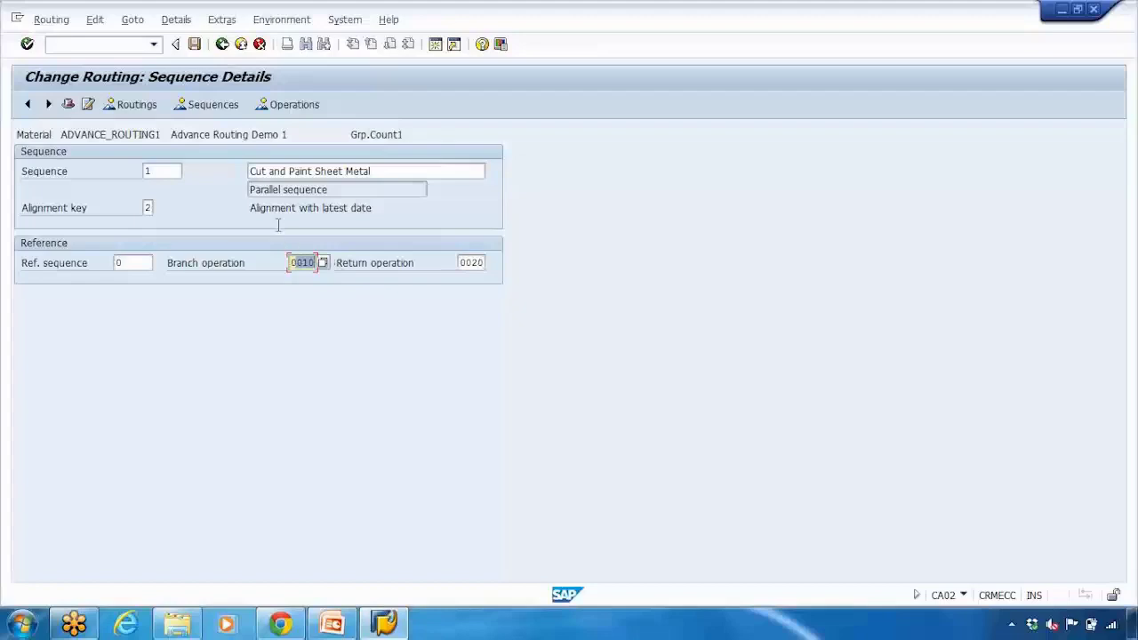
left_click(293, 105)
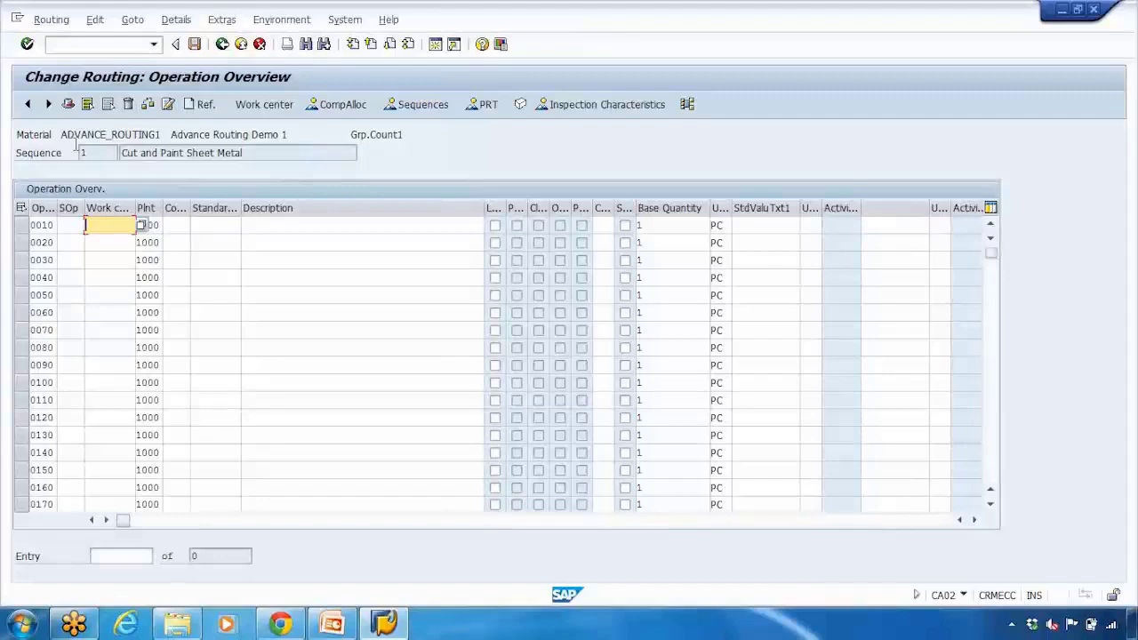
- Open Notepad, set its font size to 20, and move its window aside to uncover the routing's operation numbers
left_click(22, 622)
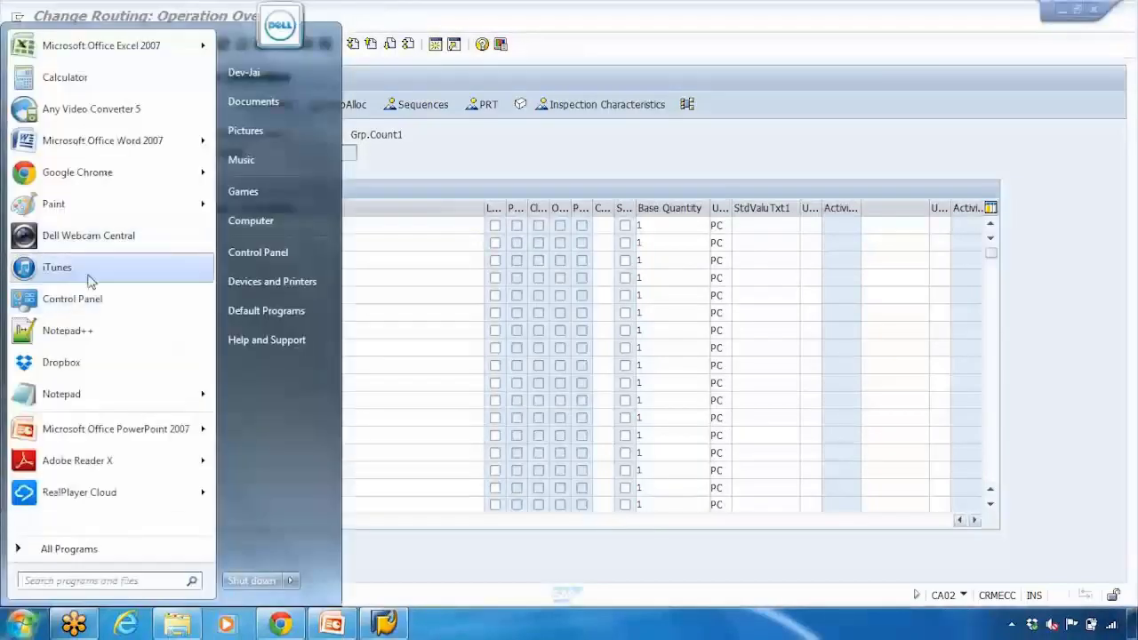
left_click(89, 396)
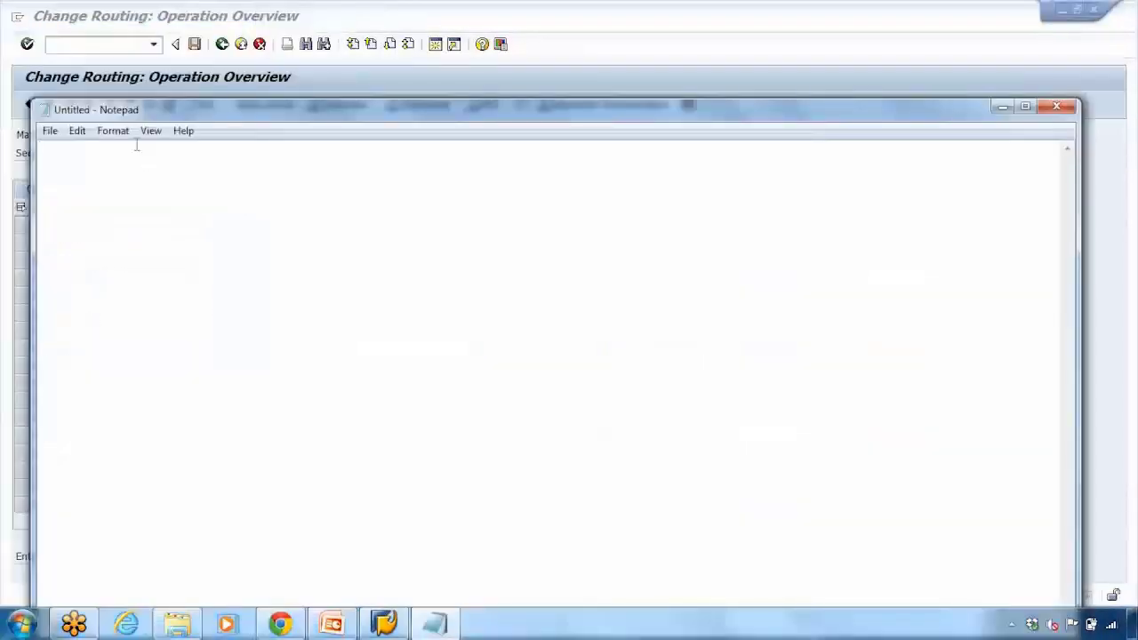
left_click(113, 131)
left_click(127, 168)
left_click(361, 264)
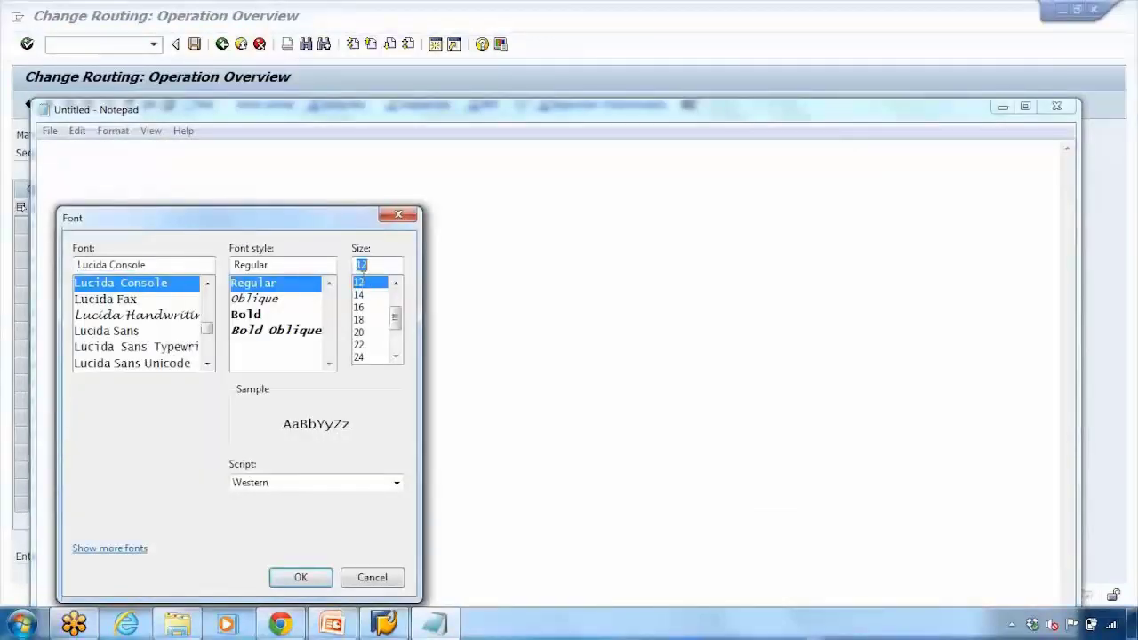
type("20")
key("Return")
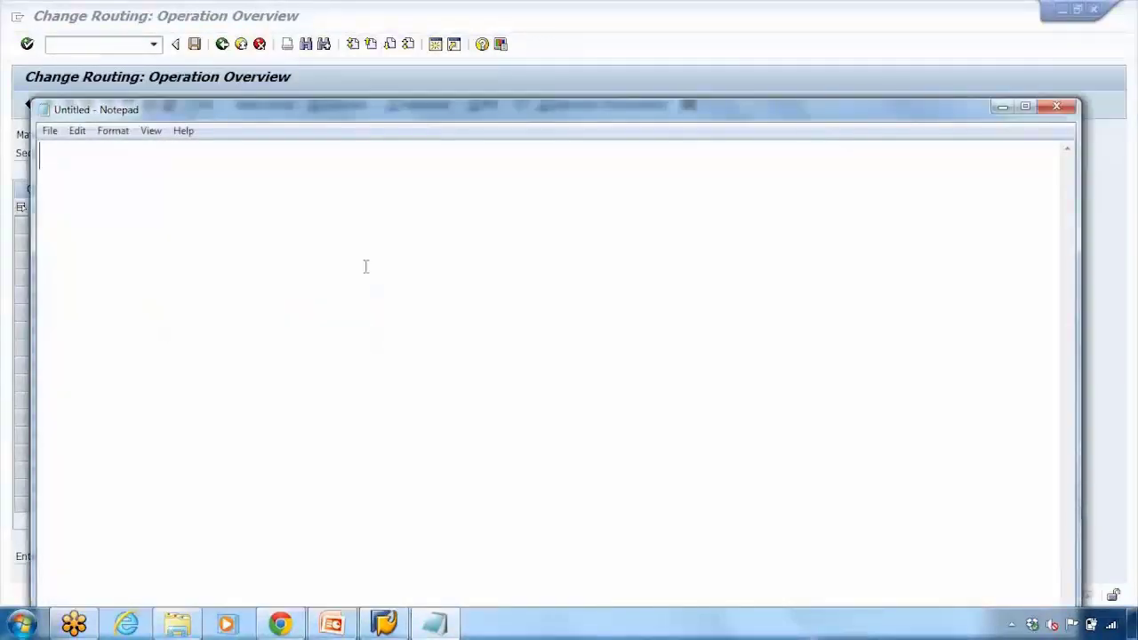
left_click_drag(283, 111, 439, 111)
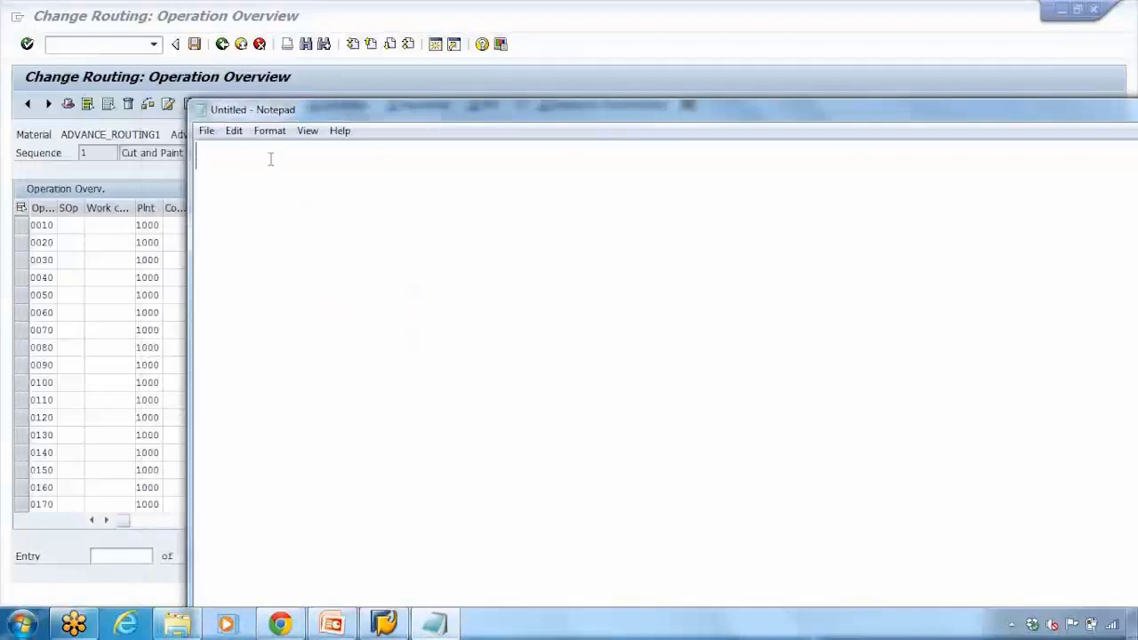
- Write the heading "Routing" in the note, with "Op 10" and "Op 20" on indented lines below it
type("Routing")
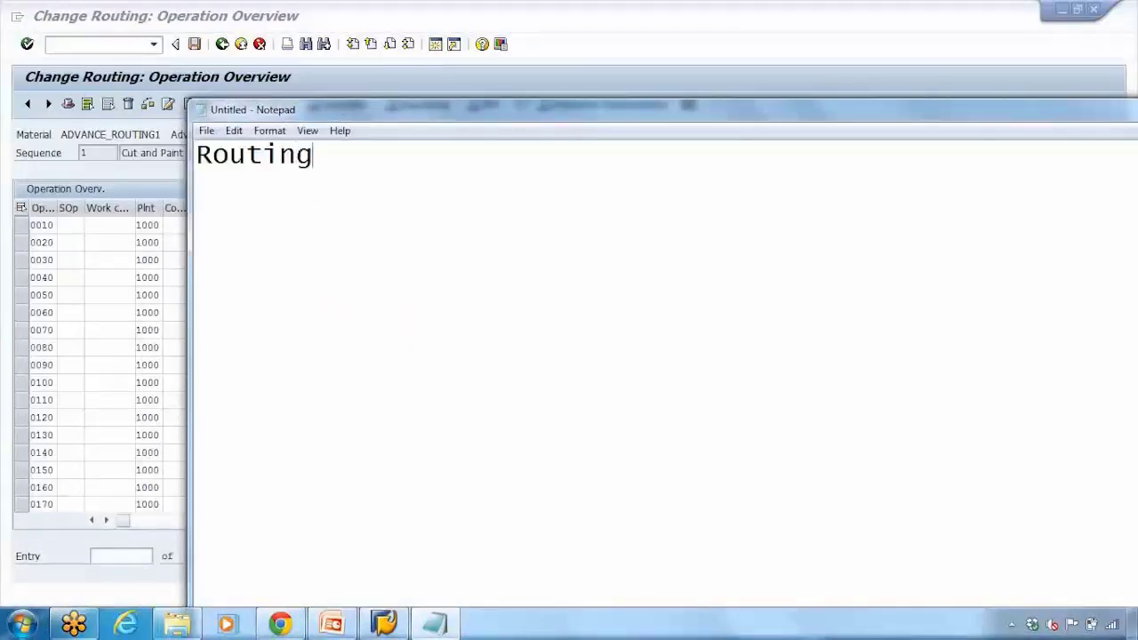
key("Return")
type("OP")
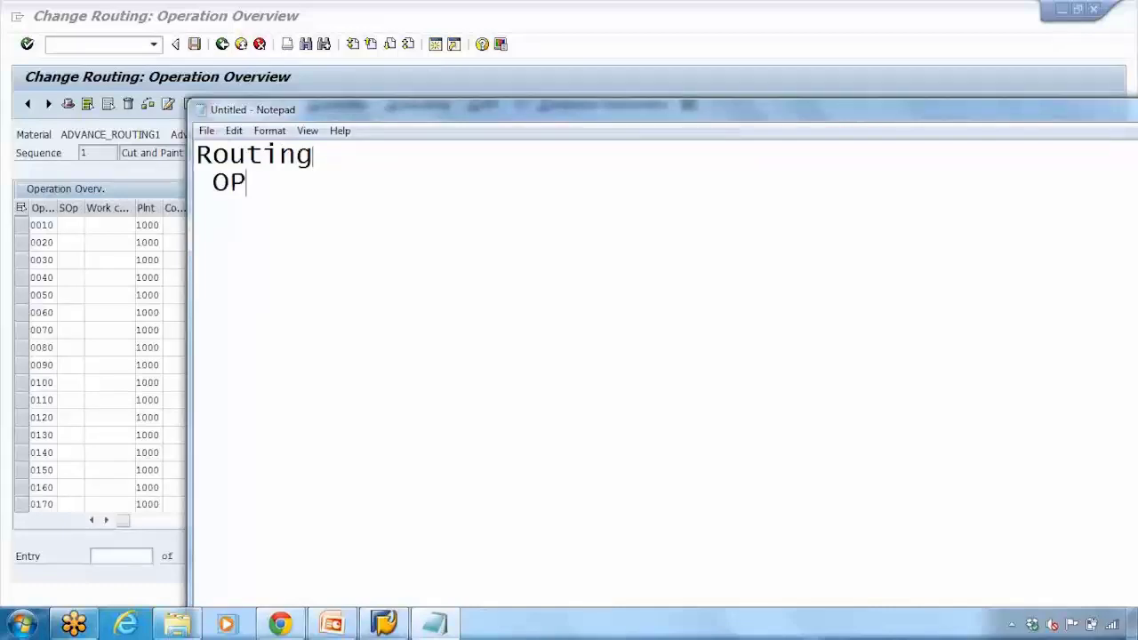
key("BackSpace")
key("BackSpace")
type("p 10")
key("Return")
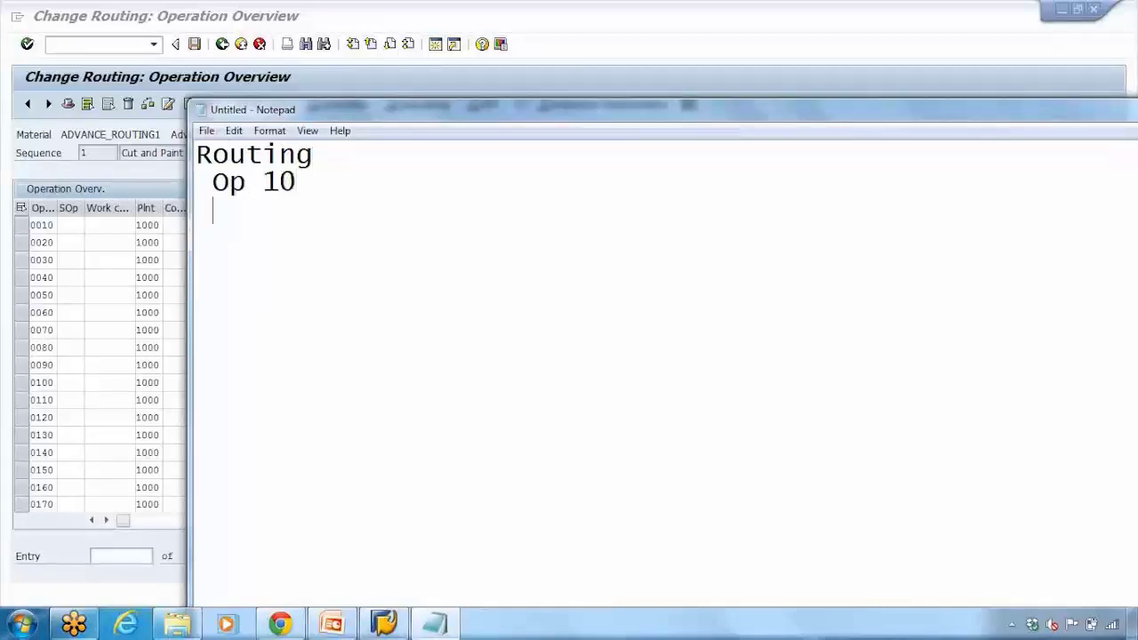
type("Op 20")
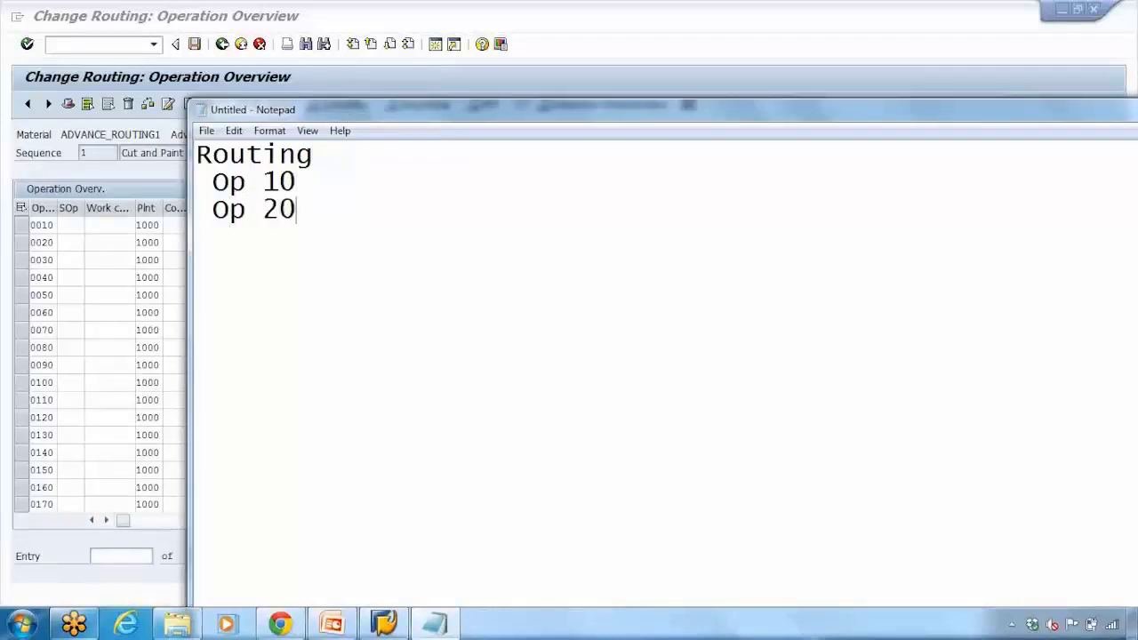
- Append "- WC1" to the Op 10 line and "- Wc2" to the Op 20 line, with an empty line between them
type(" - WC1")
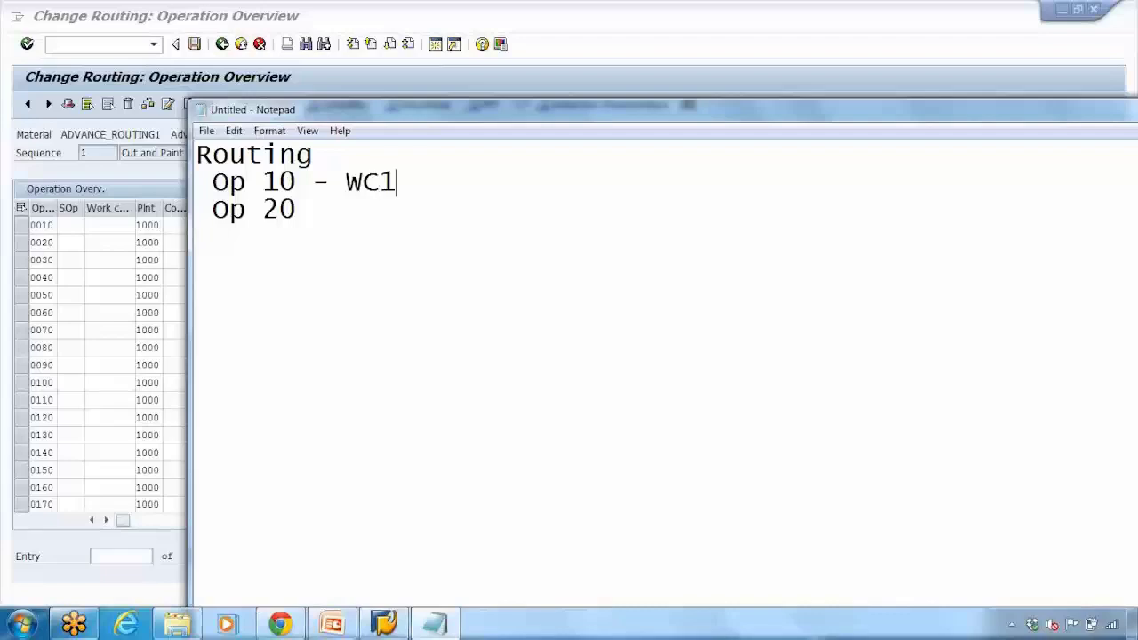
key("Down")
type("- WC2")
key("Up")
key("Return")
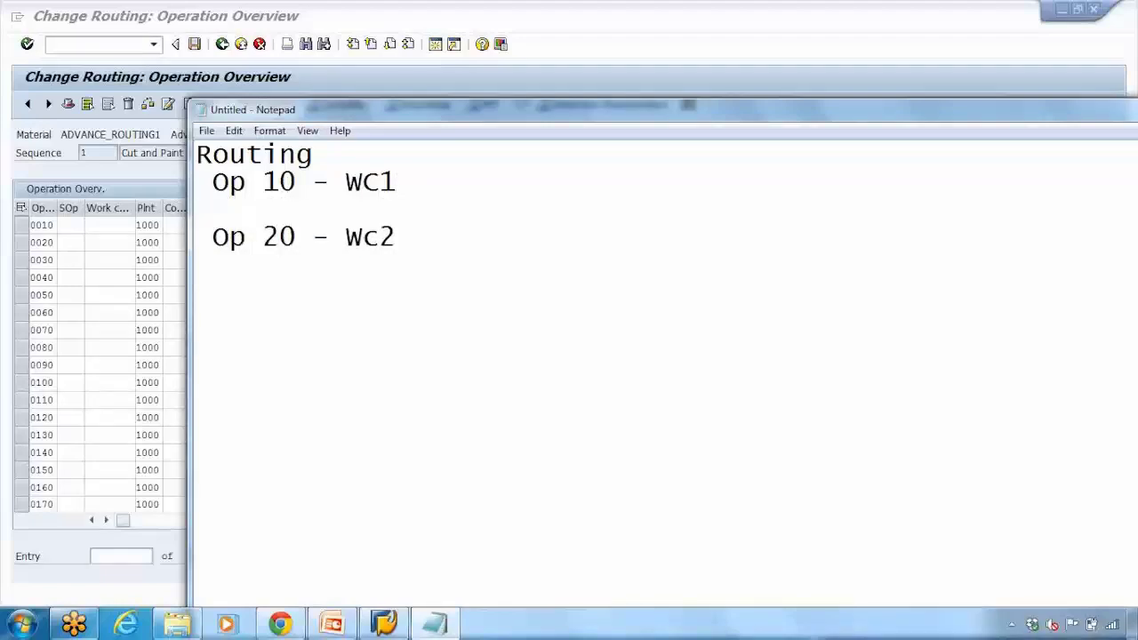
left_click_drag(213, 181, 296, 183)
left_click_drag(246, 237, 313, 236)
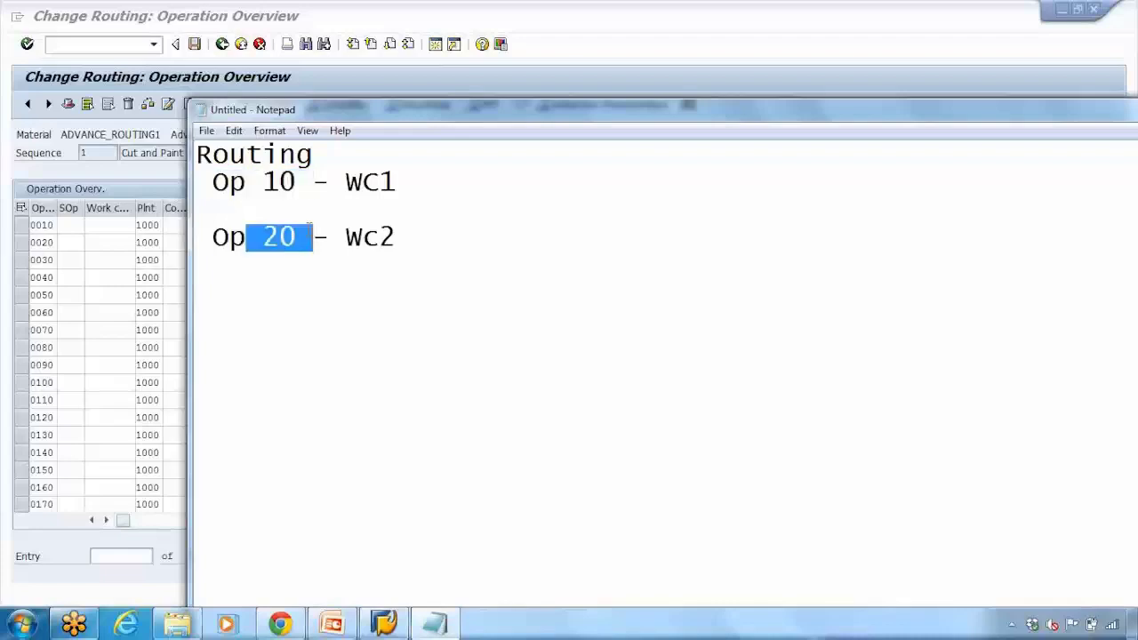
left_click_drag(213, 181, 297, 183)
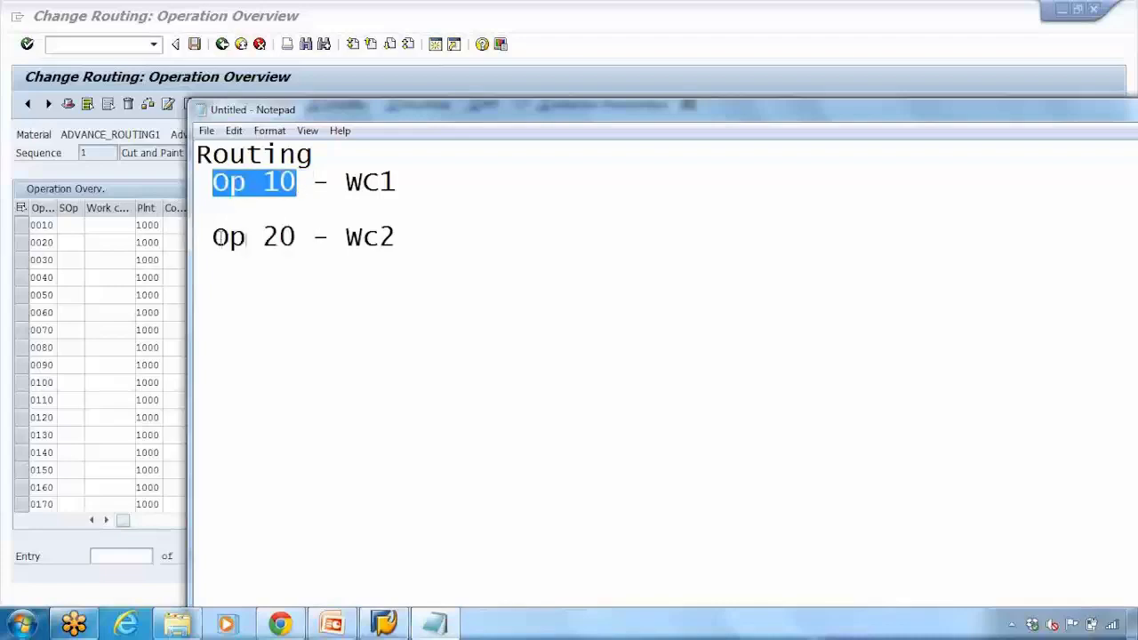
left_click_drag(213, 237, 297, 238)
- Add "Parallel -" on the empty line between Op 10 and Op 20
left_click(297, 213)
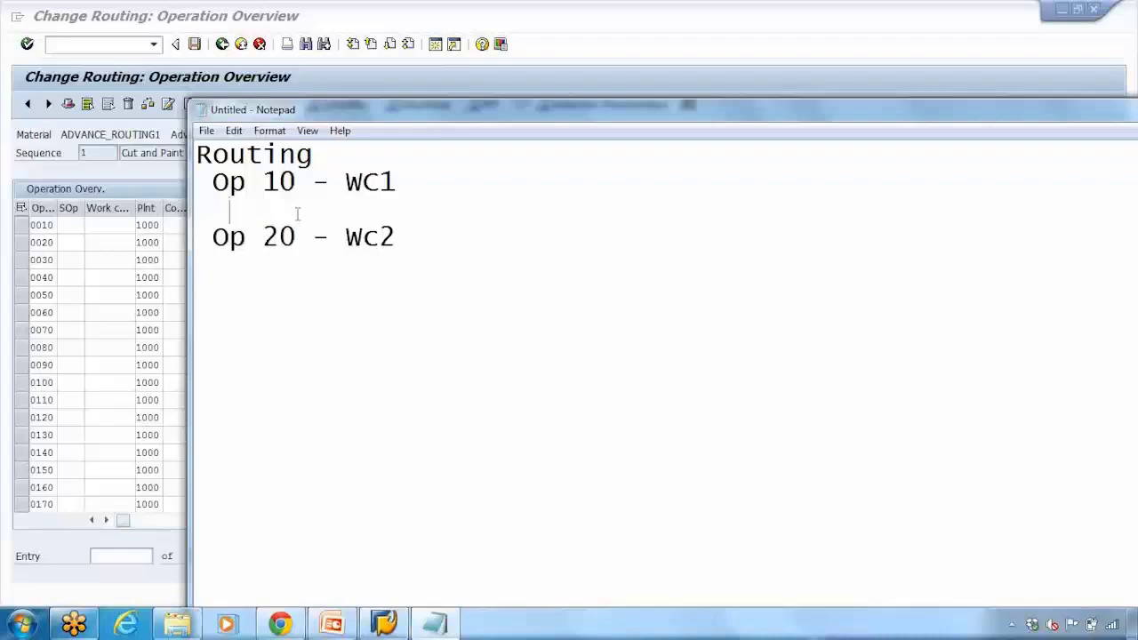
type("Parrale")
key("BackSpace")
key("BackSpace")
key("BackSpace")
key("BackSpace")
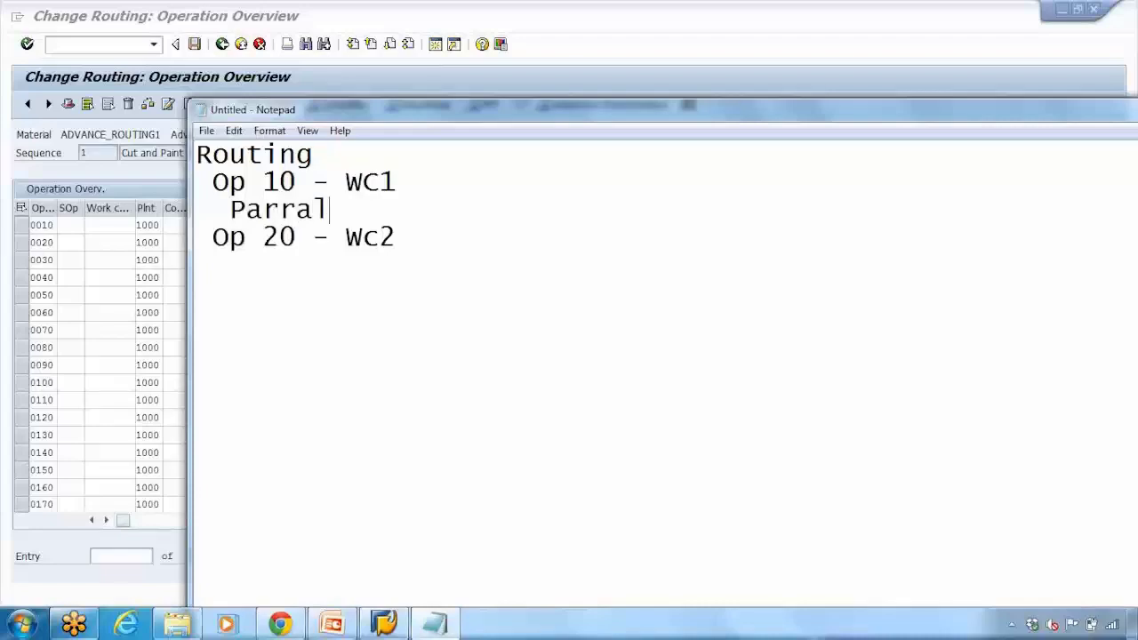
type("allel")
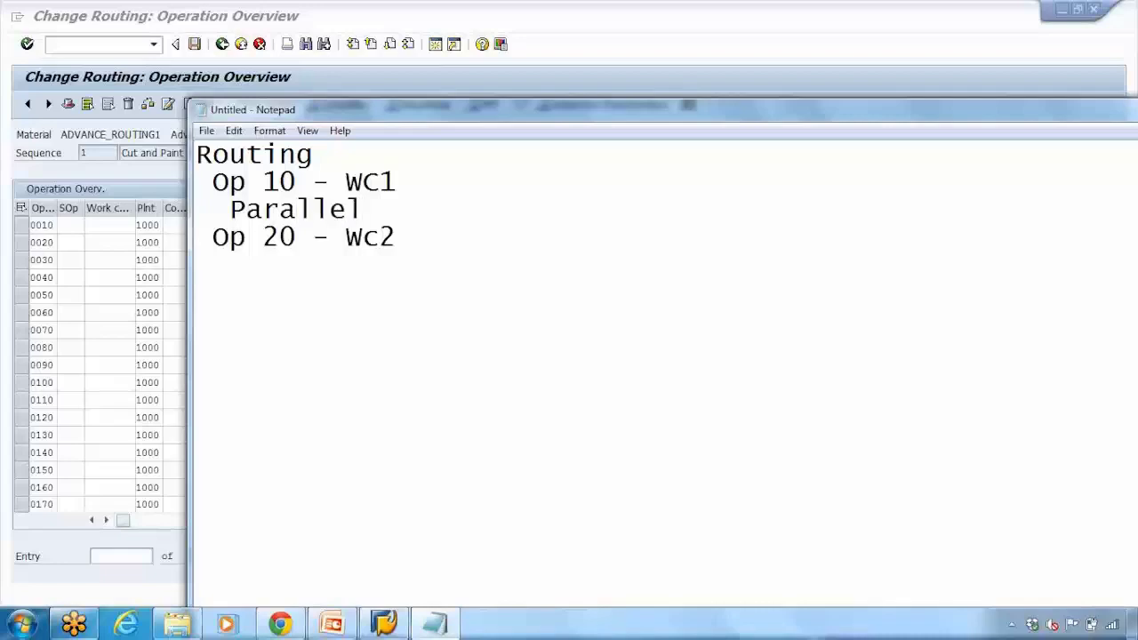
type(" -")
- Check the sequence name in the routing and complete the note's Parallel line with "Cut and Paint sheet metal"
left_click(134, 173)
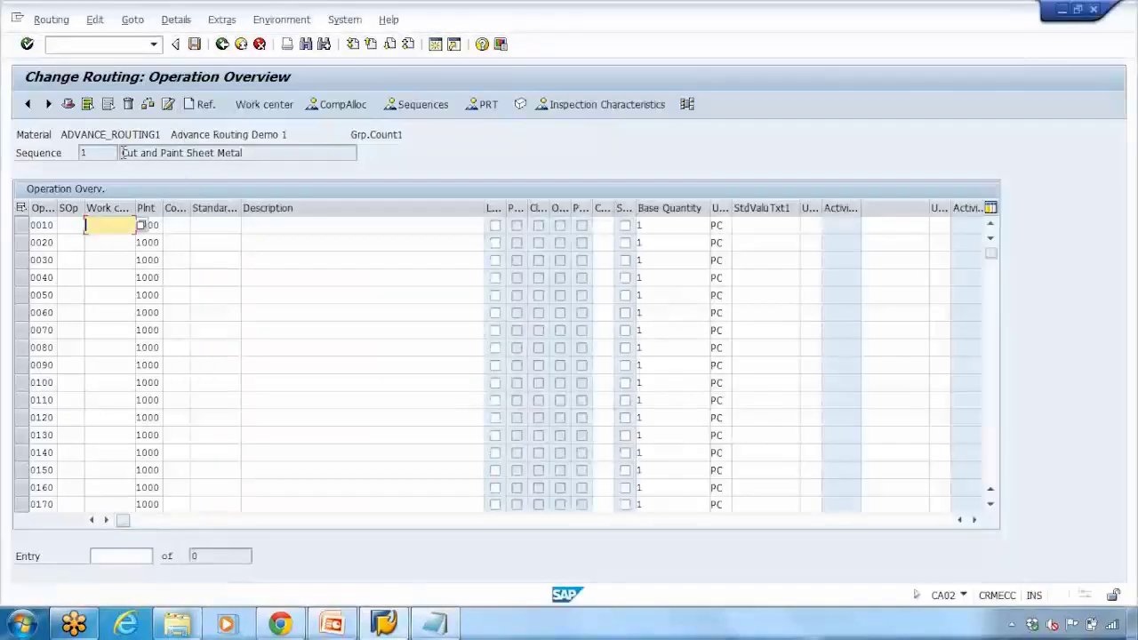
left_click_drag(122, 152, 254, 157)
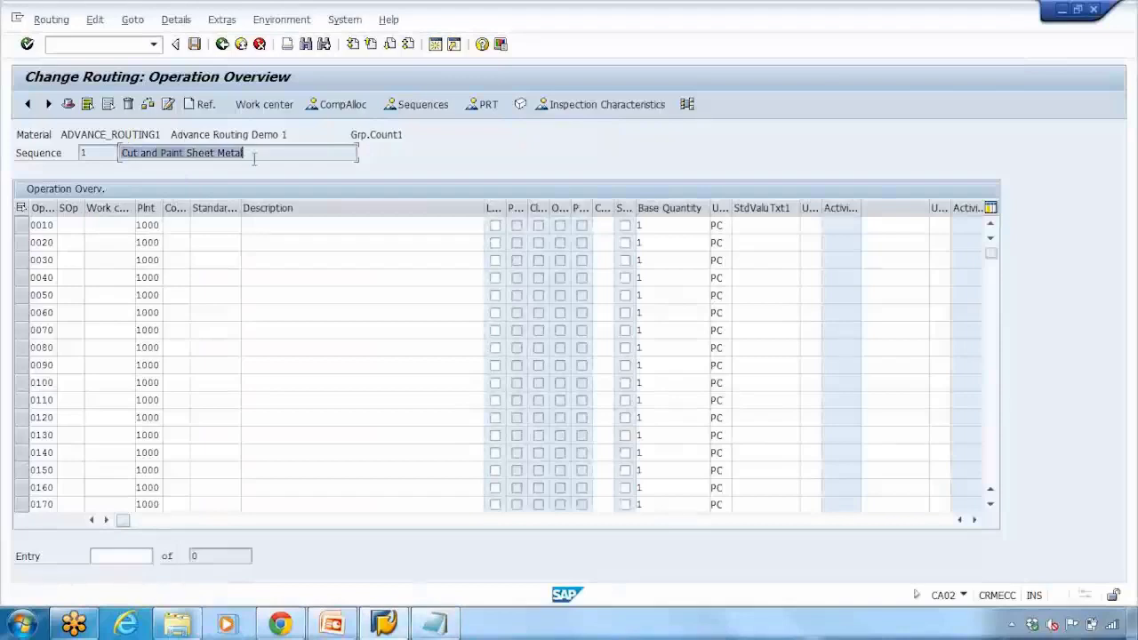
left_click(435, 622)
type("Cus")
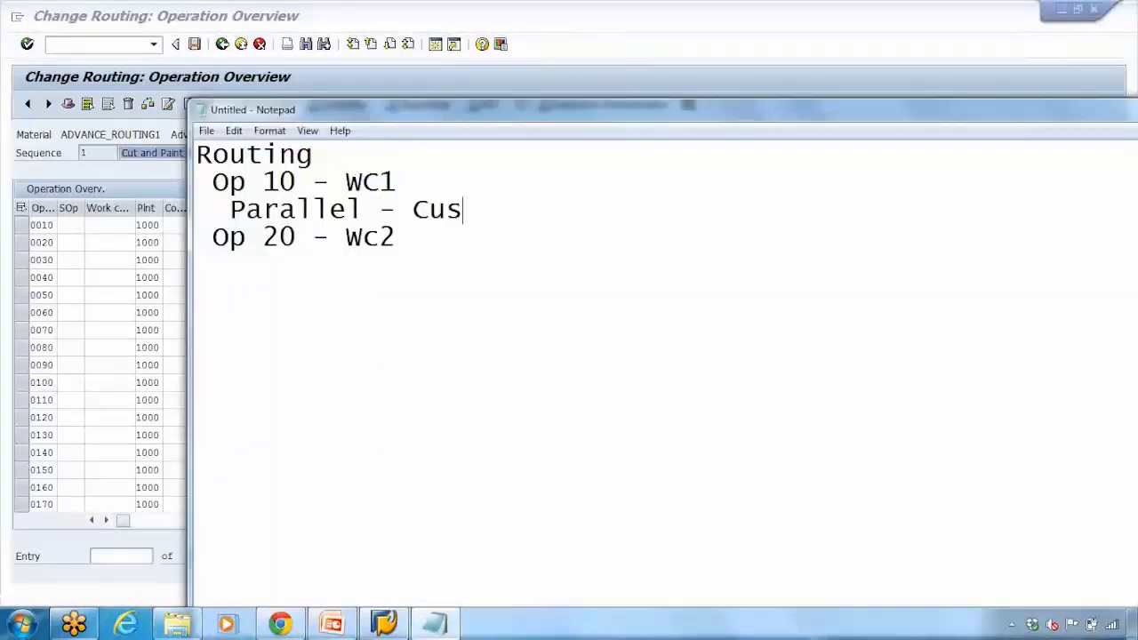
key("BackSpace")
type("t and Pai")
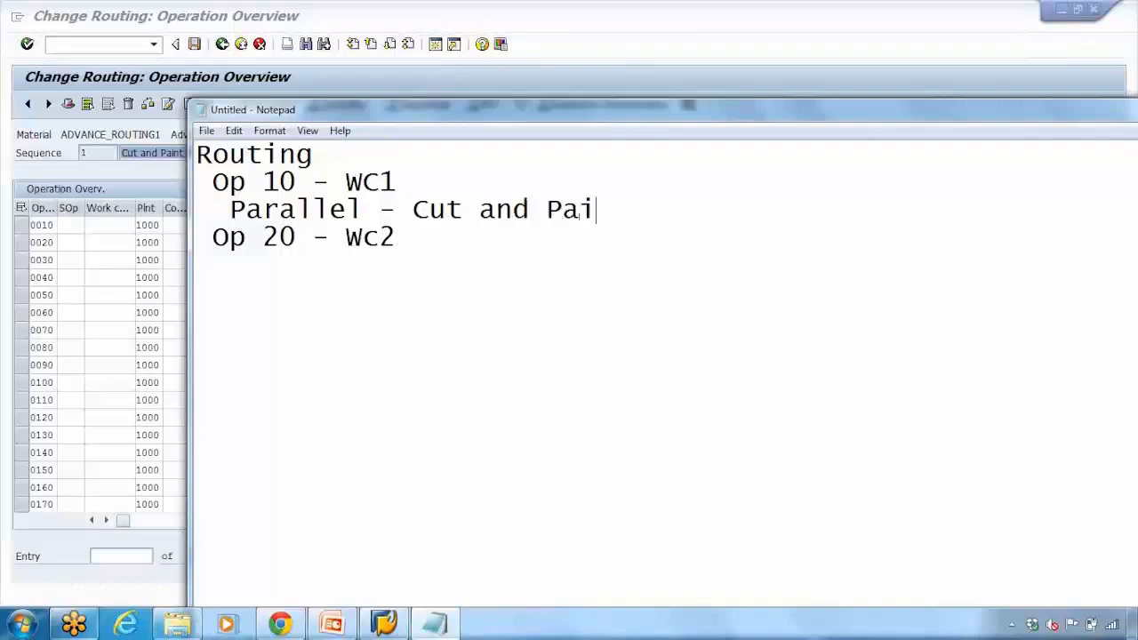
type("nt sheet metal")
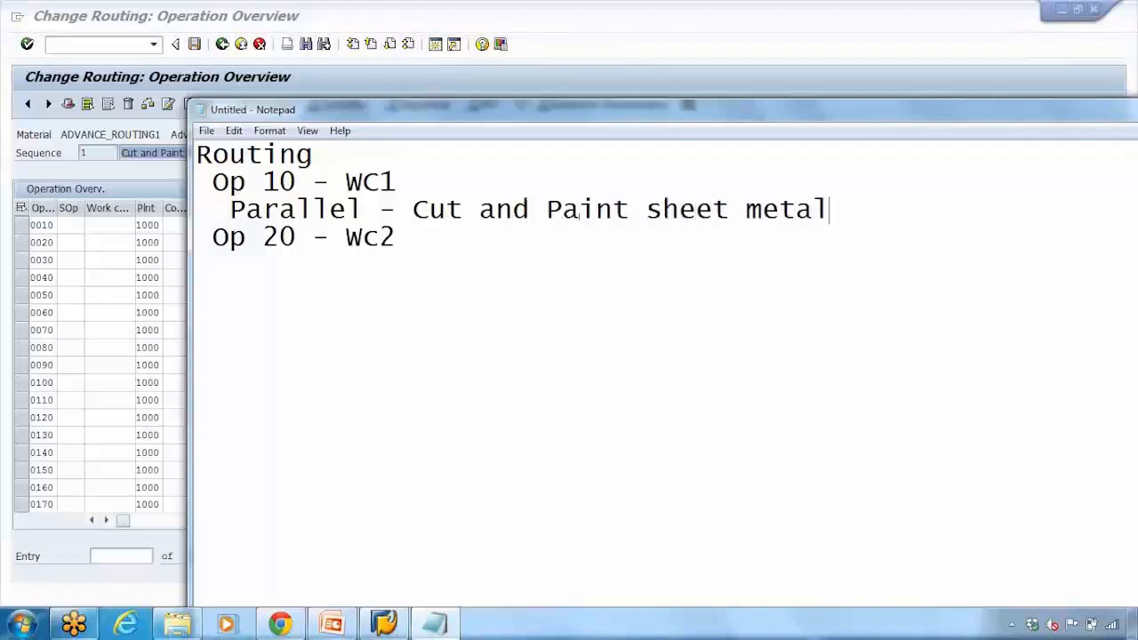
- Indent the Parallel line further in the note and add an indented line "Op 10 - WC3" beneath it
key("Return")
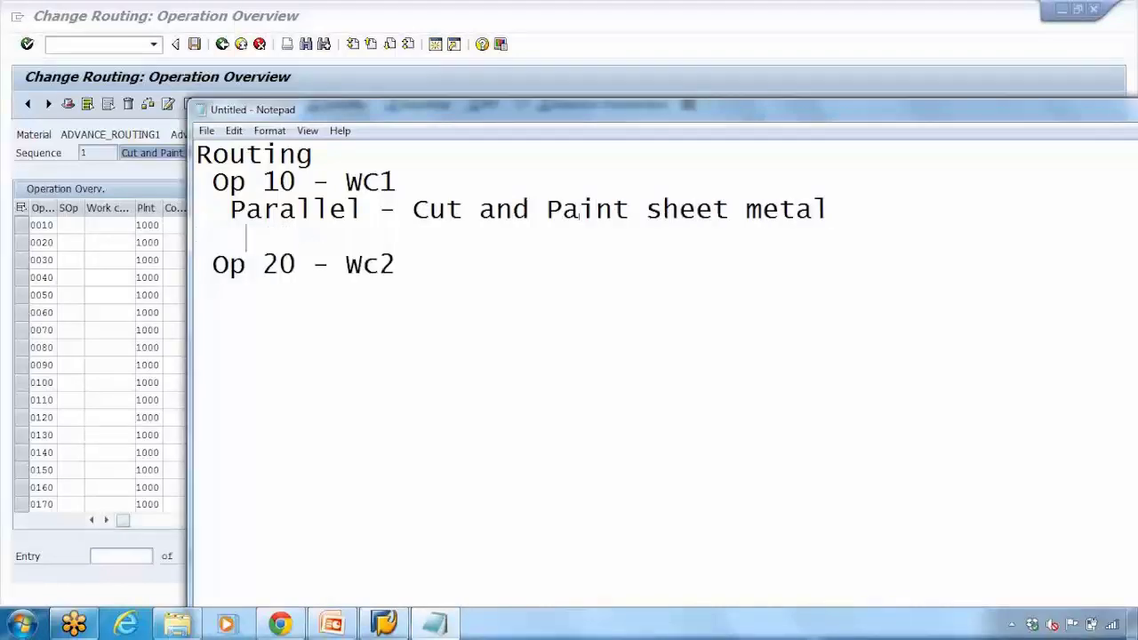
left_click(233, 213)
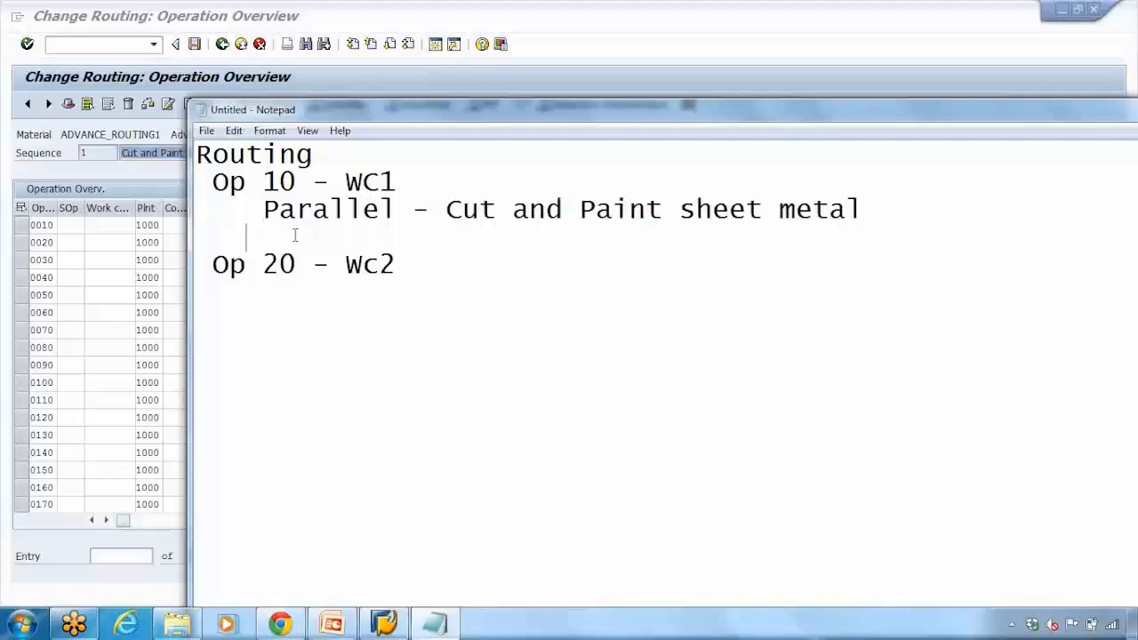
left_click(323, 238)
left_click_drag(313, 176, 397, 184)
left_click(322, 227)
type("Op 10")
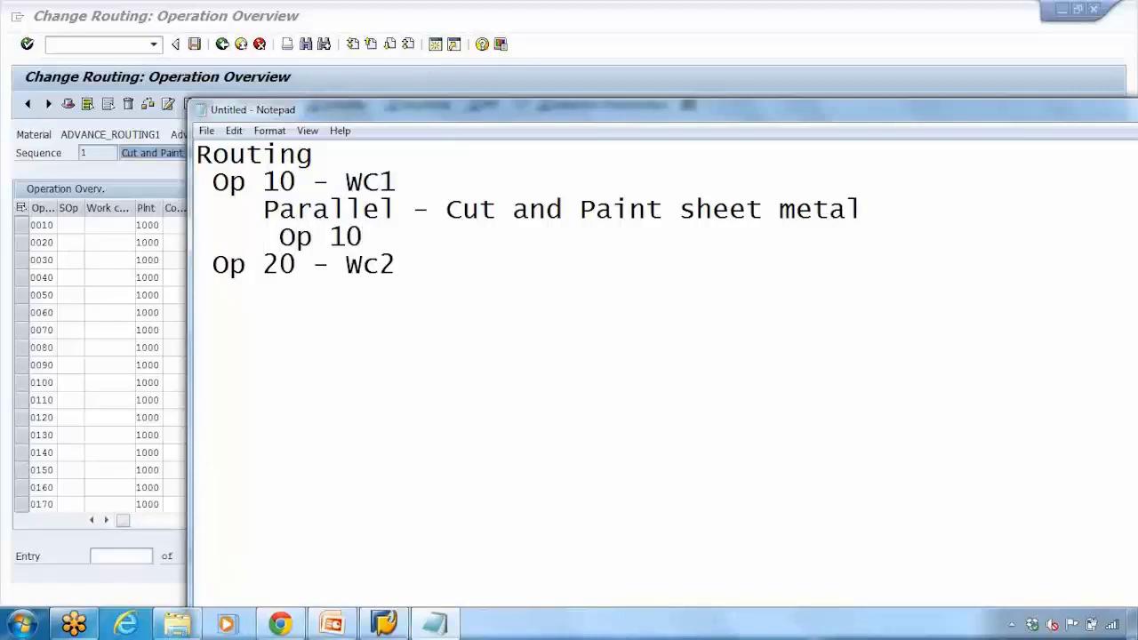
type(" - WC3")
- Add the line "Op 20 - WC6" below the parallel sequence's Op 10 line and highlight the parallel entries
key("Return")
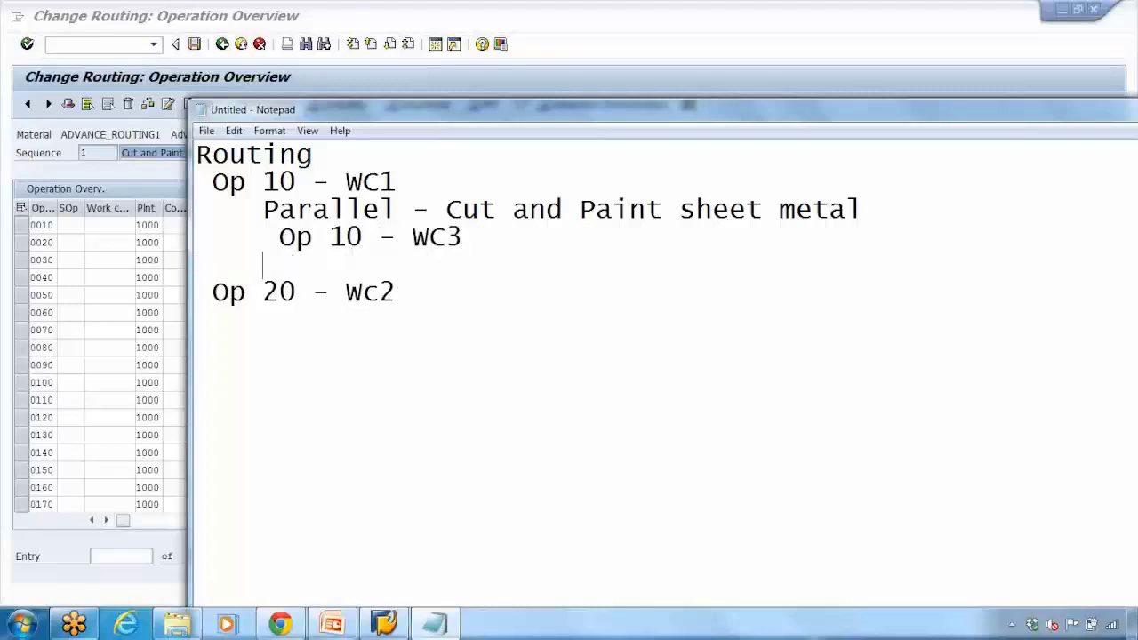
type("Op 20 - ")
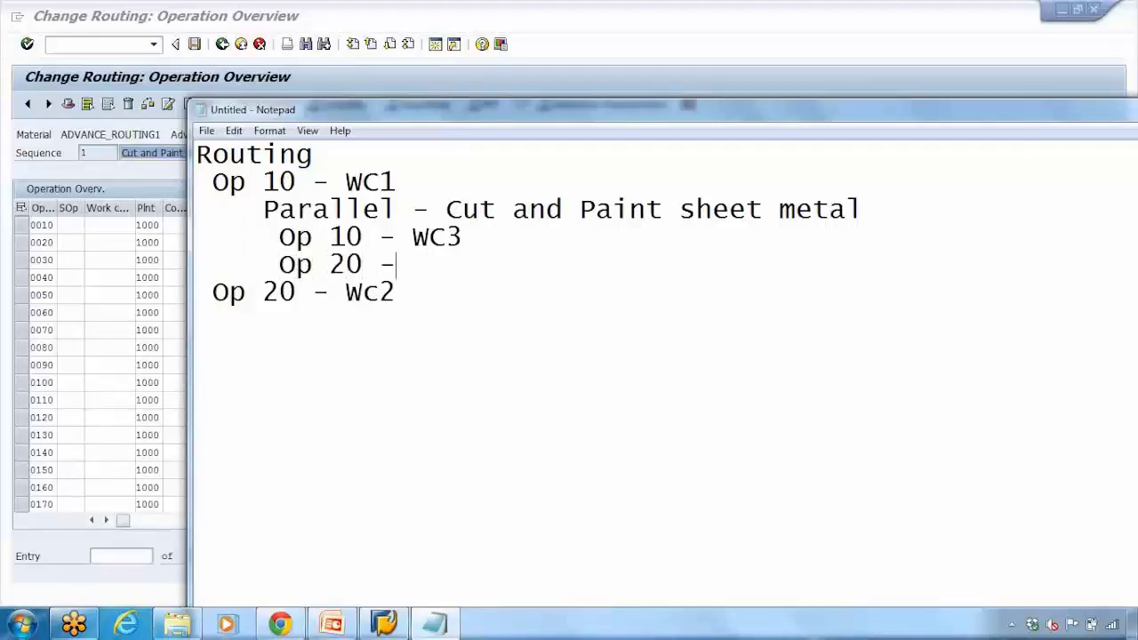
type("WC6")
left_click_drag(280, 236, 446, 236)
left_click_drag(264, 209, 480, 210)
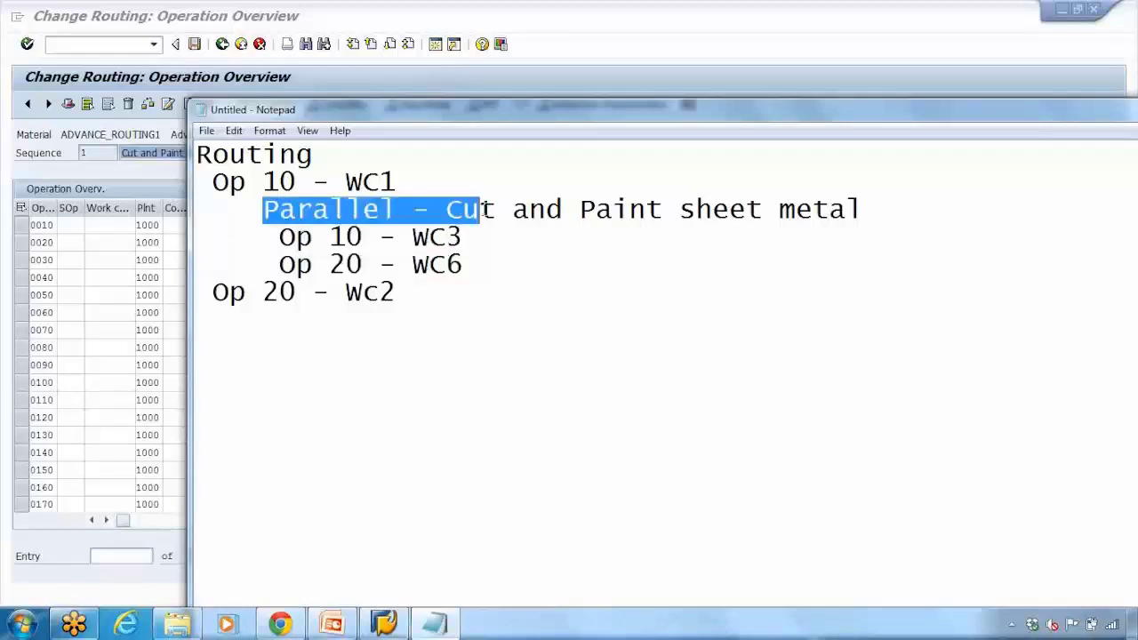
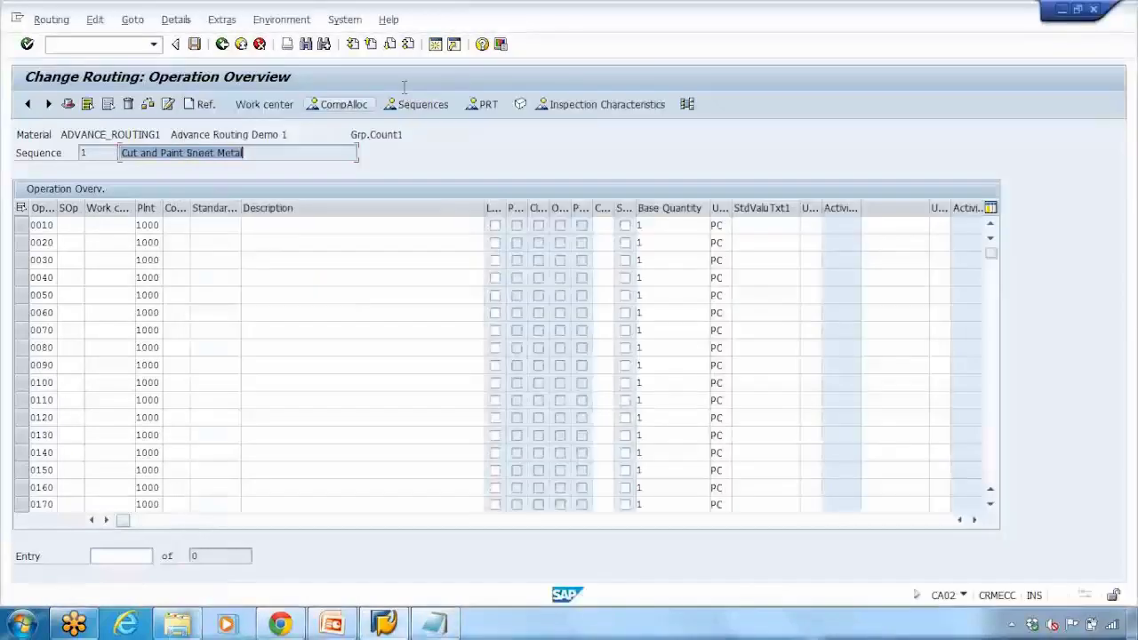
- In the routing's Cut and Paint Sheet Metal sequence, enter operation 0010 with work center WC-GS, control key PP03 and base quantity 100
left_click_drag(126, 153, 251, 152)
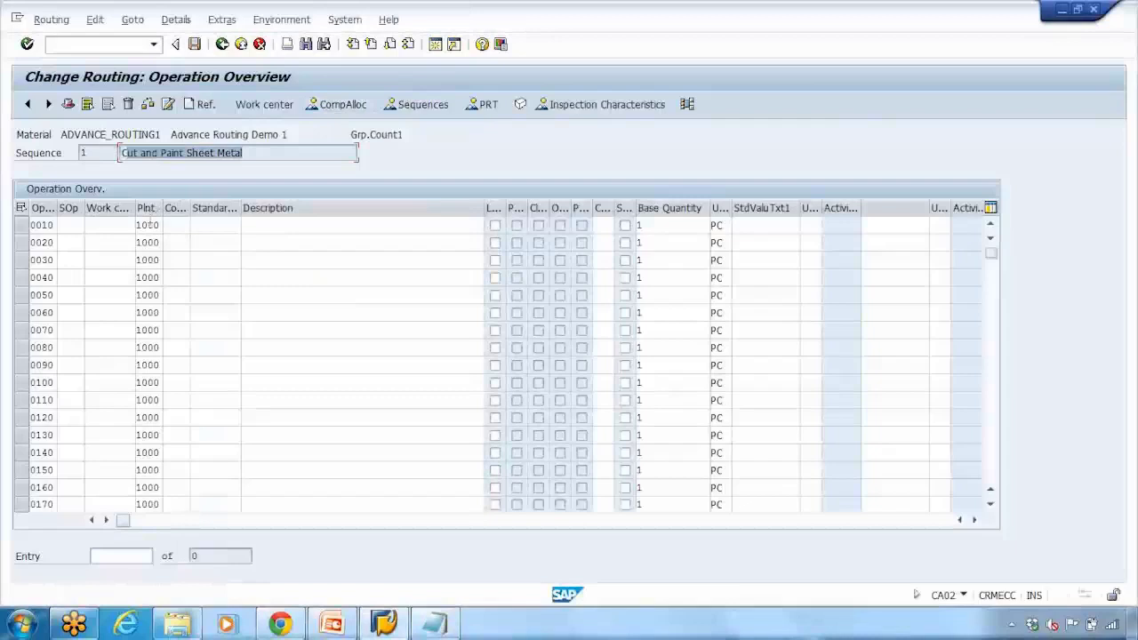
left_click(109, 225)
left_click(109, 239)
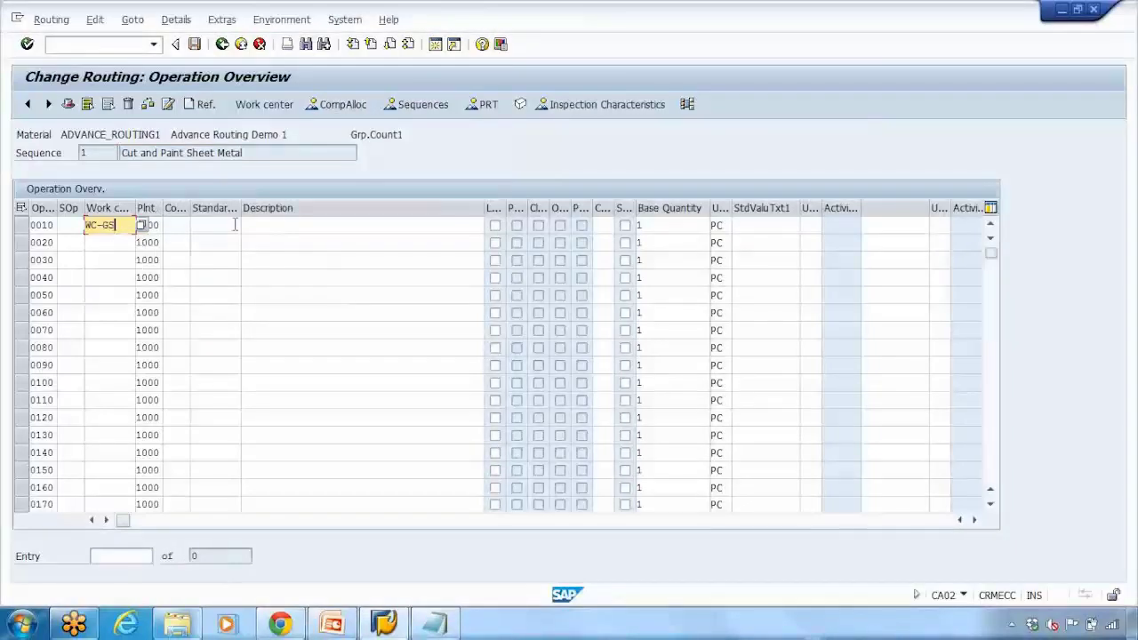
left_click(182, 225)
left_click(183, 240)
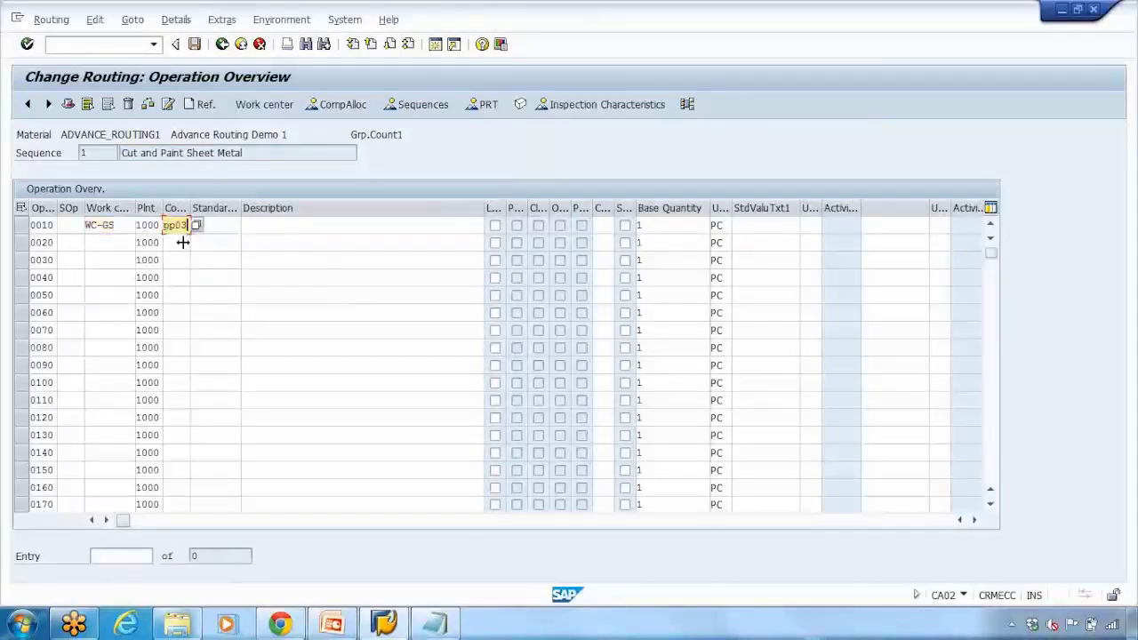
left_click(669, 230)
type("00")
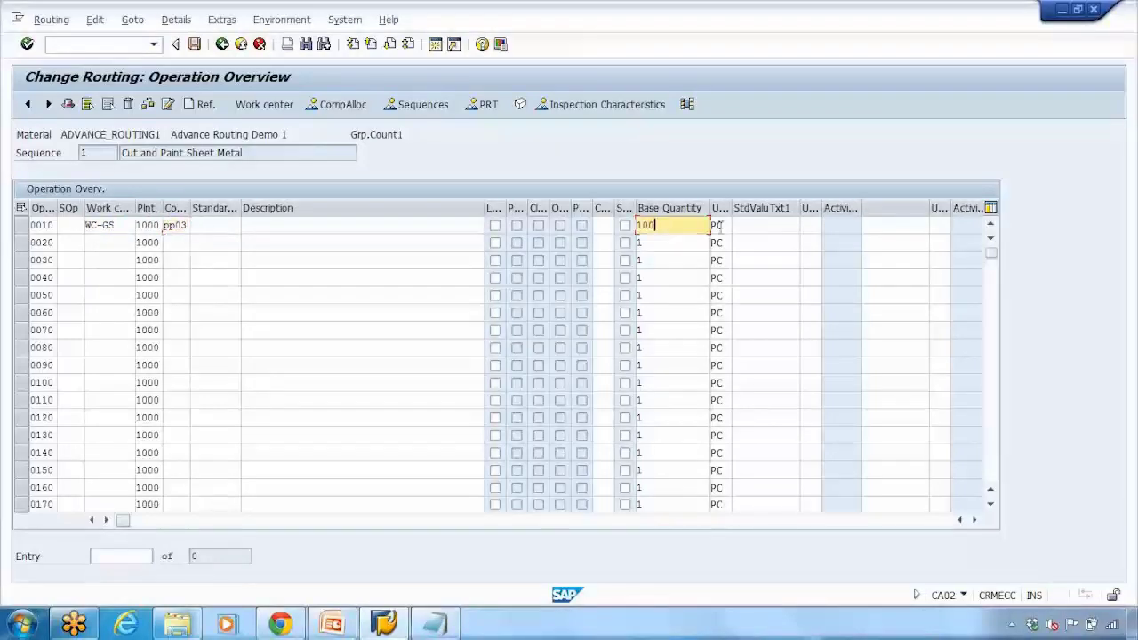
left_click(774, 226)
key("Return")
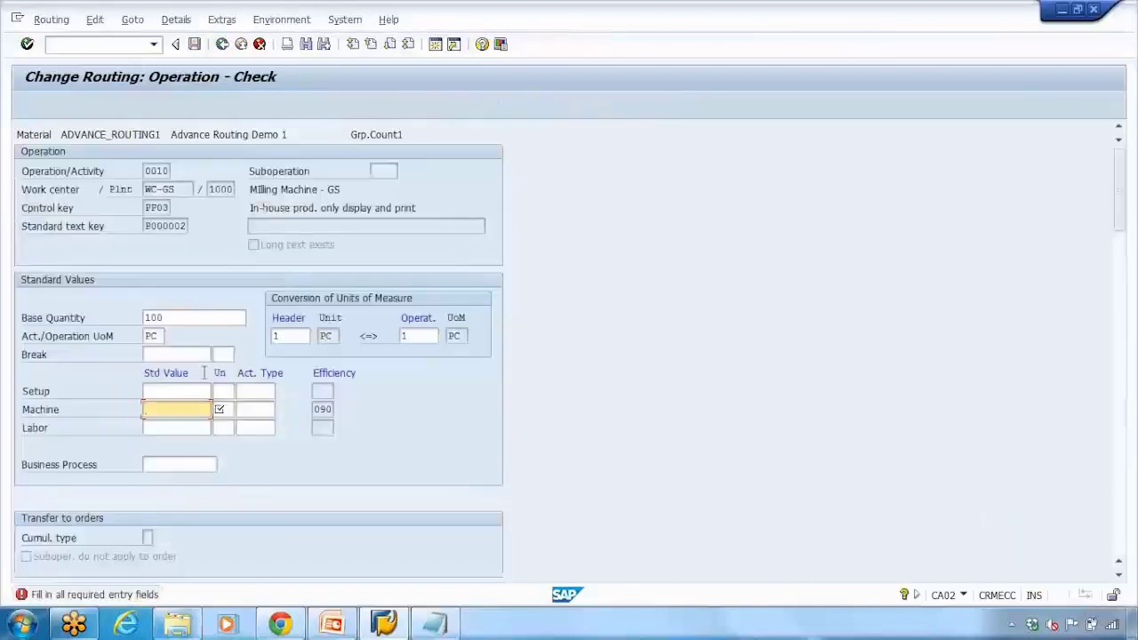
- Set operation 0010's standard values to 50 min machine and 90 min setup, and return to the operation overview
left_click(176, 409)
left_click(179, 440)
key("Tab")
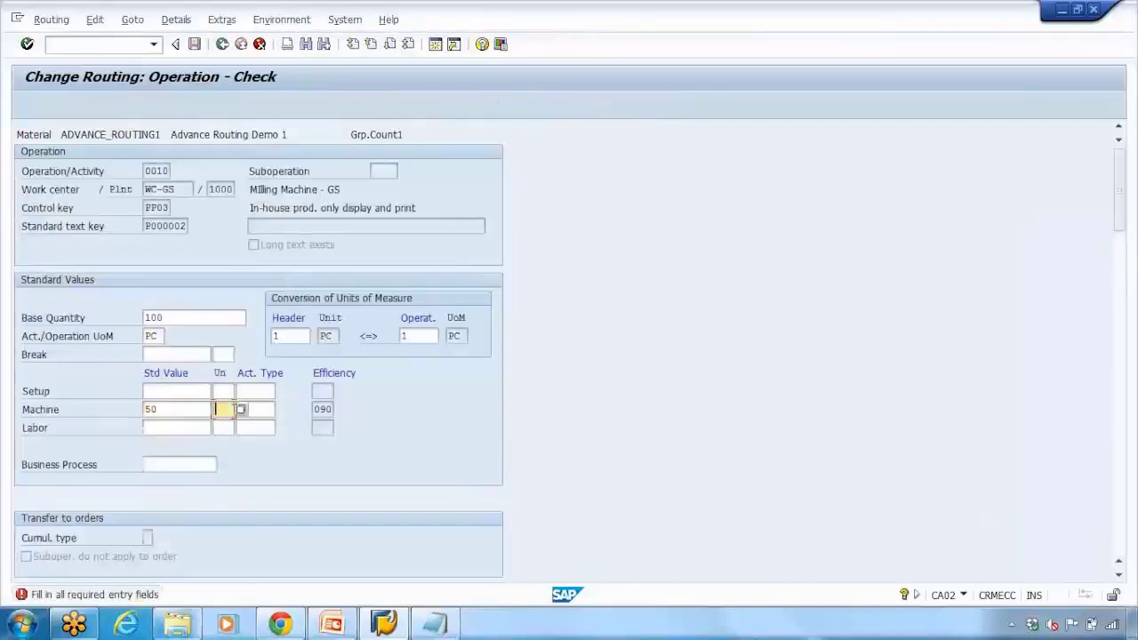
type("min")
left_click(176, 391)
left_click(176, 391)
left_click(177, 402)
left_click(230, 391)
type("min")
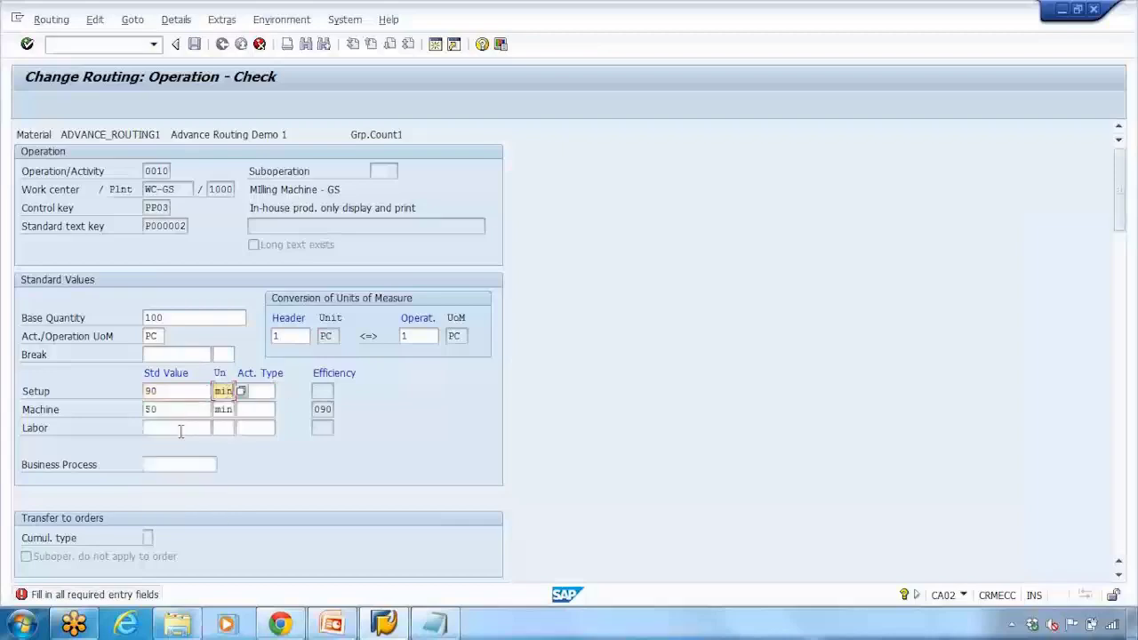
key("F3")
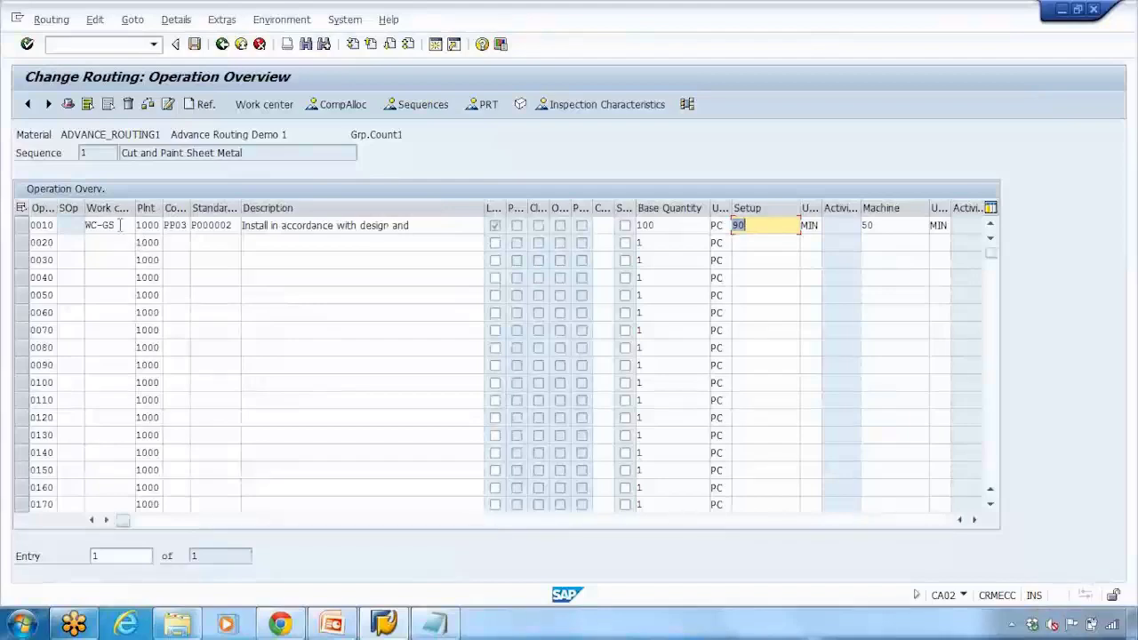
- Review operation 0010's work center and the sequence name, and bring up the routing's sequence overview
left_click_drag(119, 226, 62, 224)
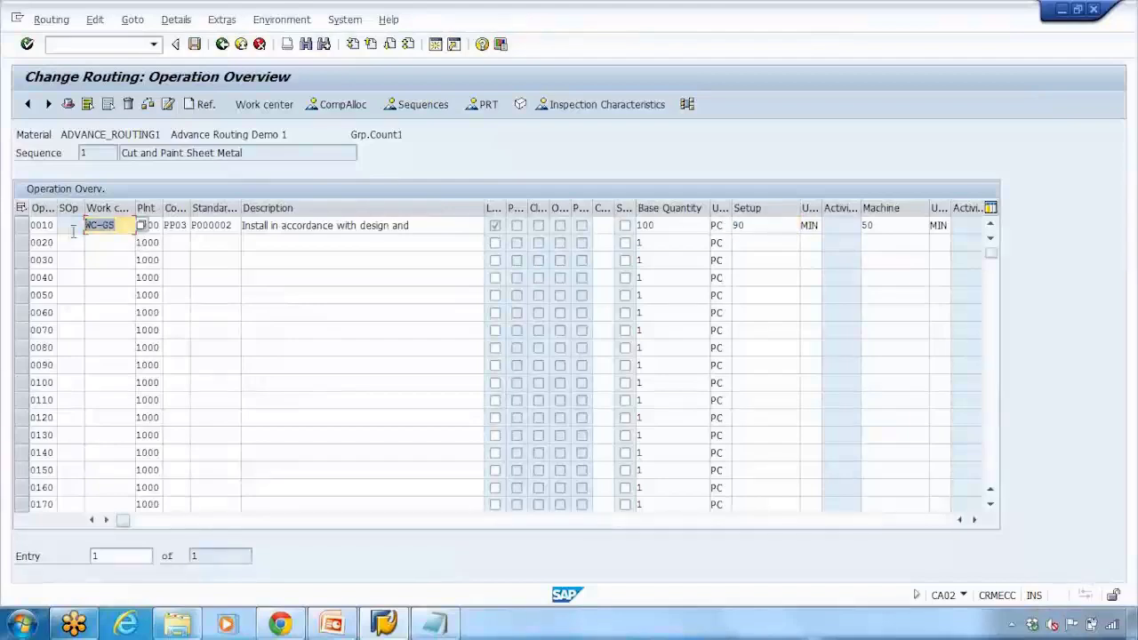
left_click_drag(123, 152, 277, 152)
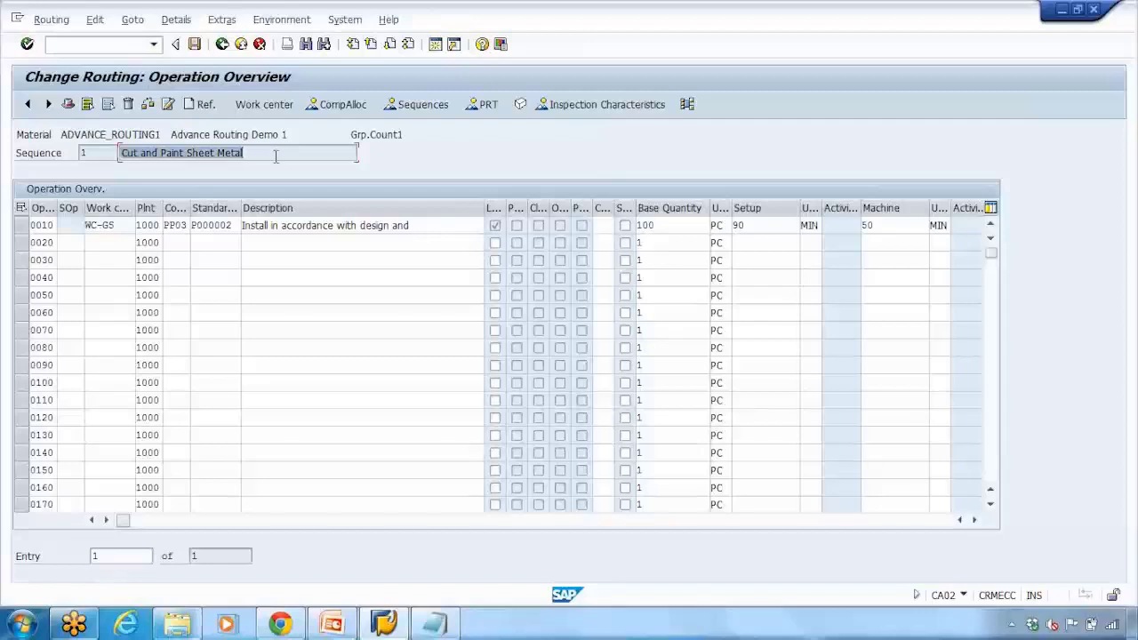
left_click(99, 245)
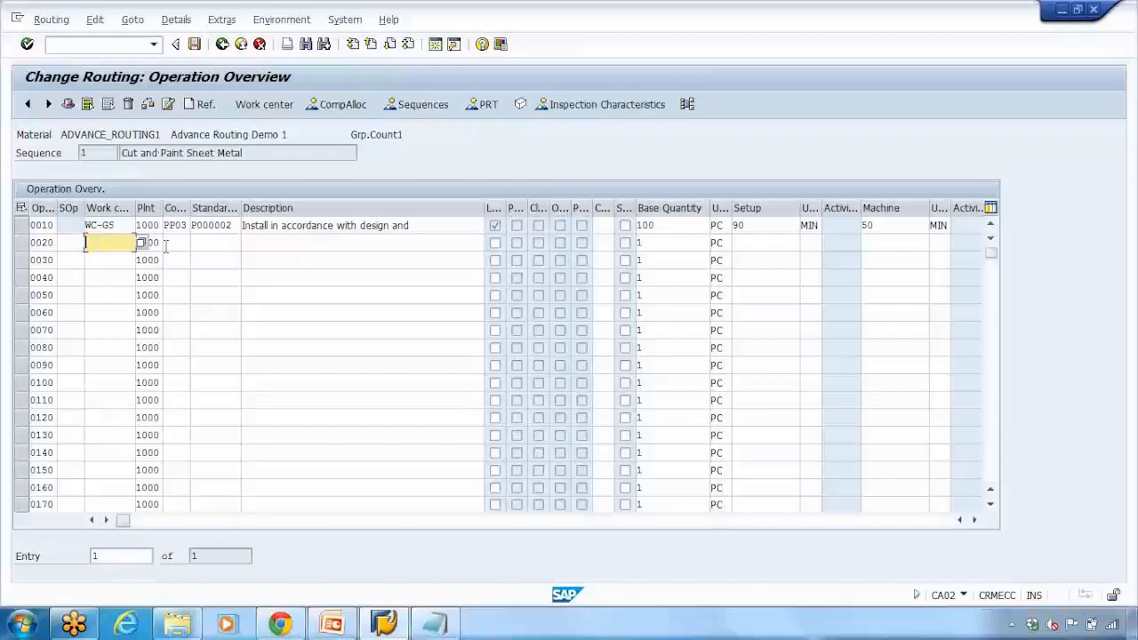
left_click(223, 43)
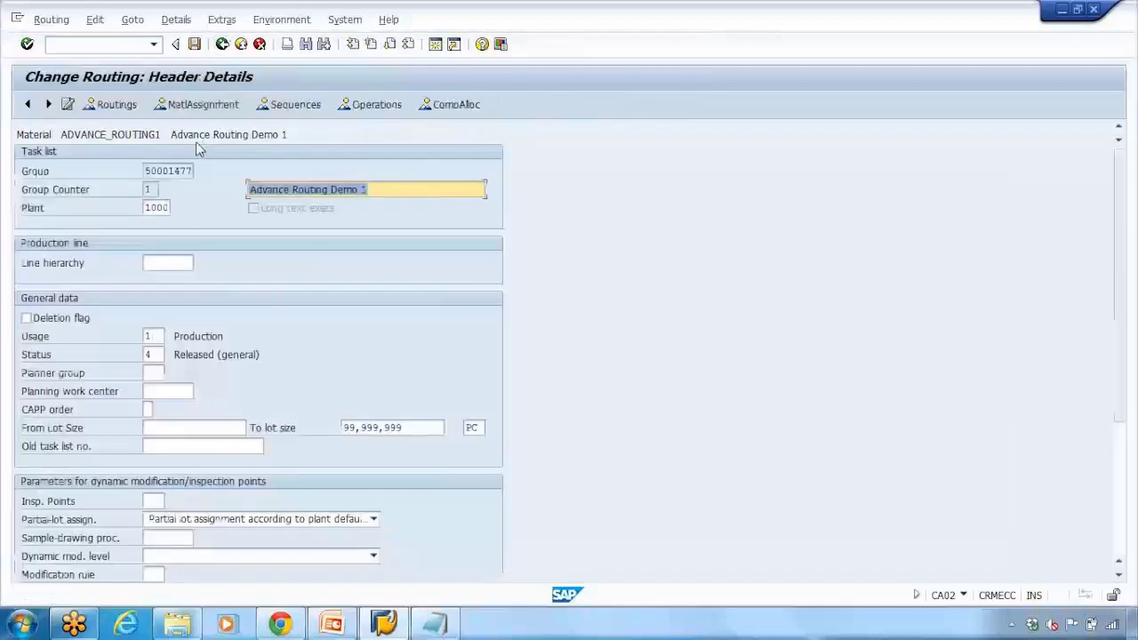
left_click(366, 105)
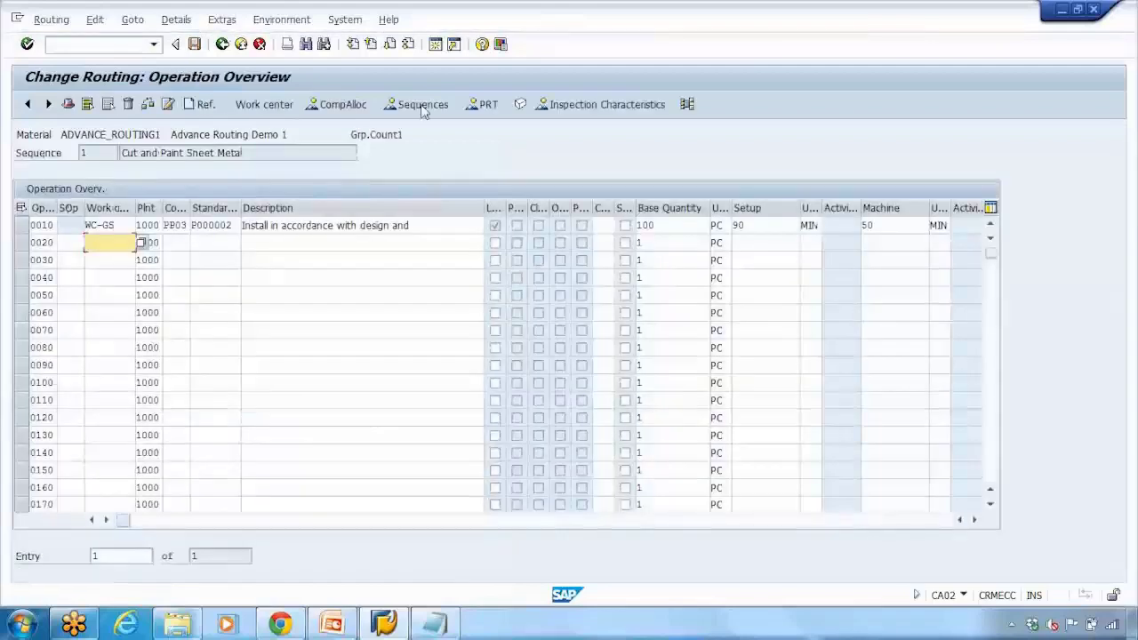
left_click(423, 105)
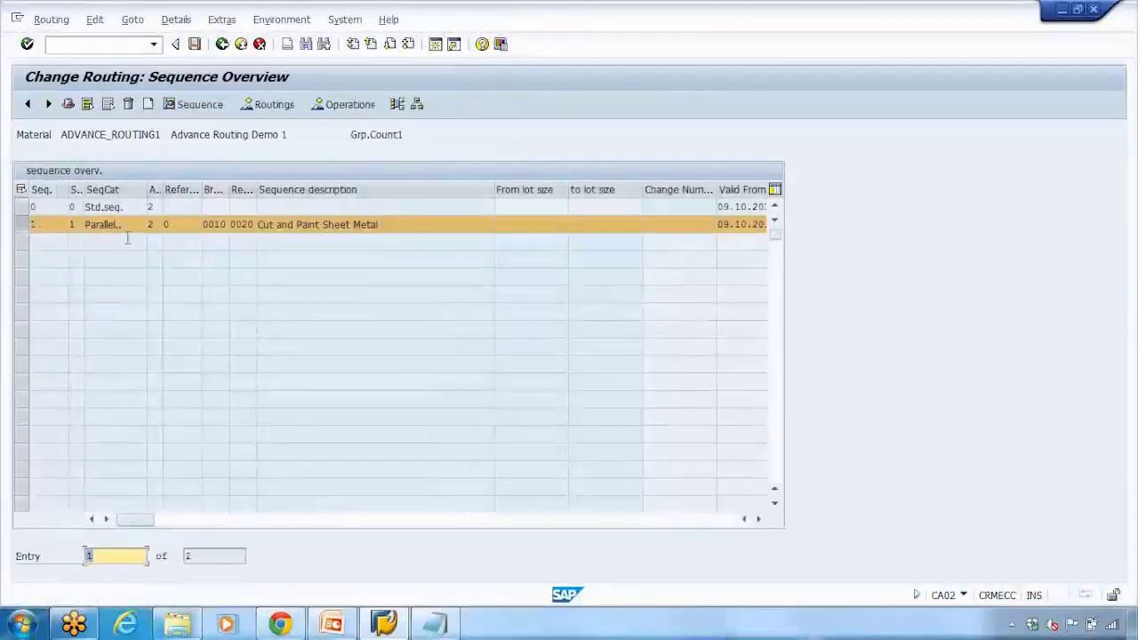
- Widen the sequence category column and examine the category and description of sequence 1
left_click_drag(146, 189, 217, 189)
left_click(133, 224)
key("shift+Home")
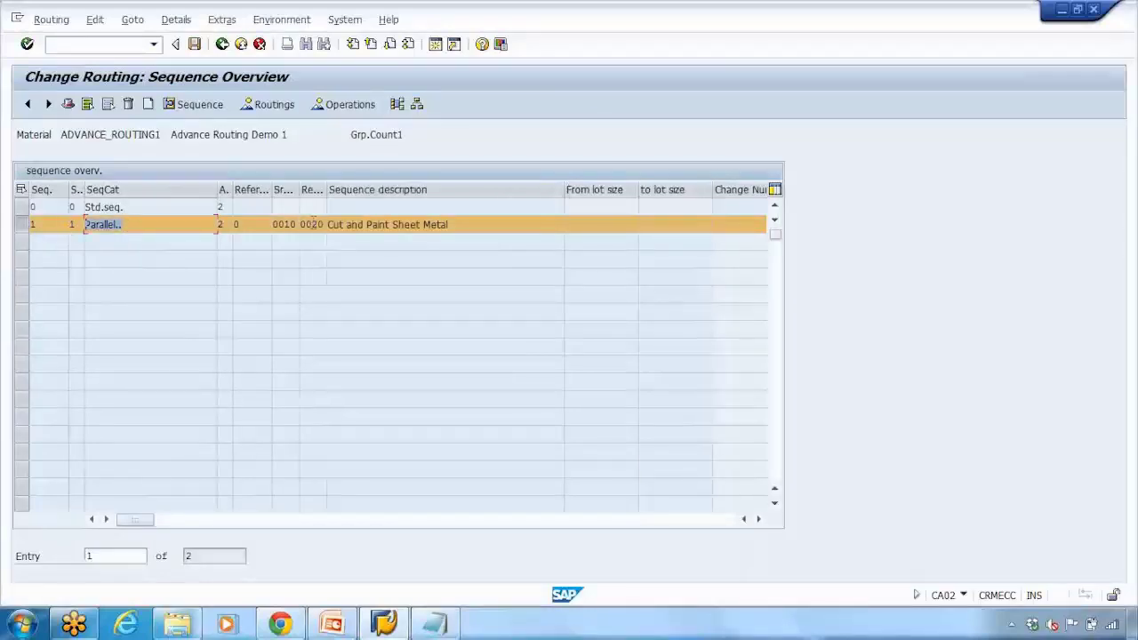
mouse_move(467, 225)
left_mouse_down()
mouse_move(285, 224)
mouse_move(324, 224)
left_mouse_up()
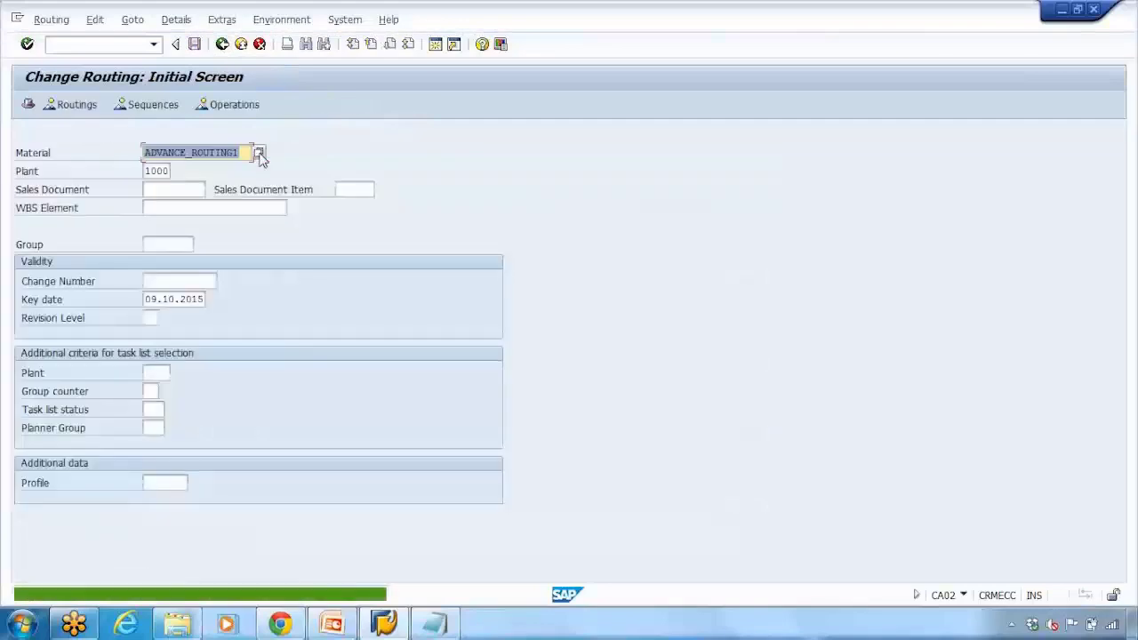
- Reopen the routing for ADVANCE_ROUTING1 and select parallel sequence 1 in its sequence overview
key("Return")
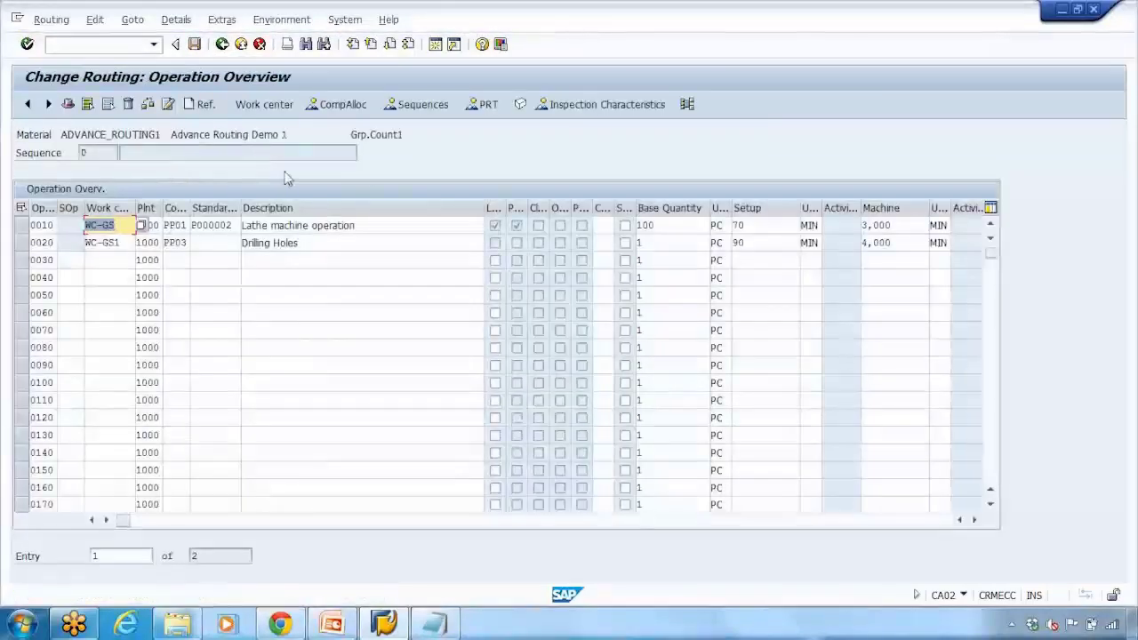
left_click(425, 104)
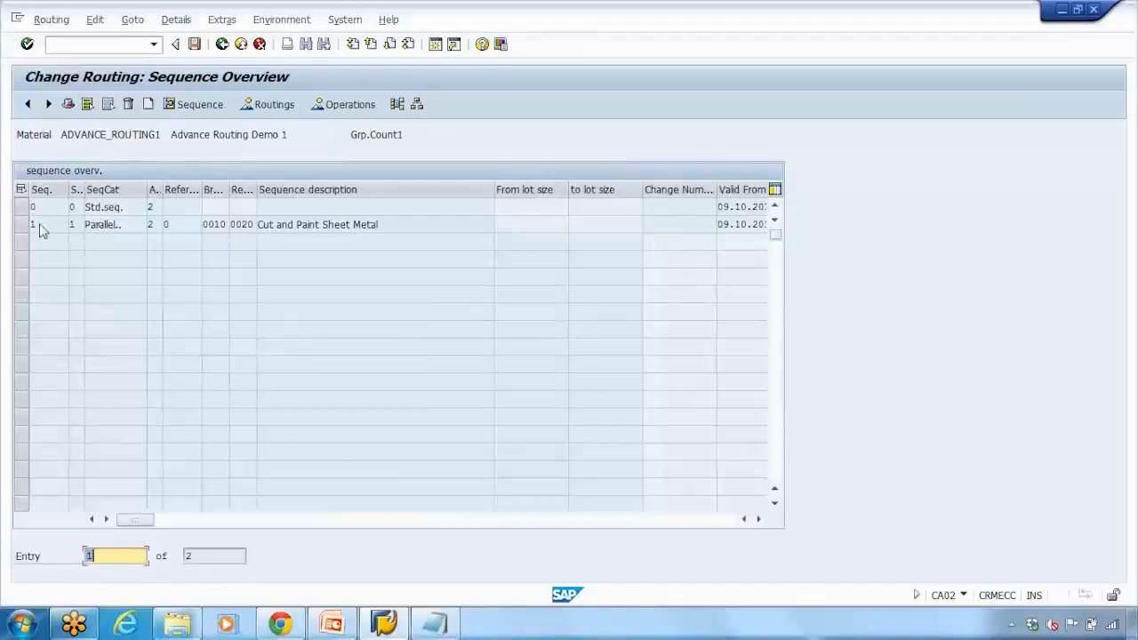
left_click(26, 225)
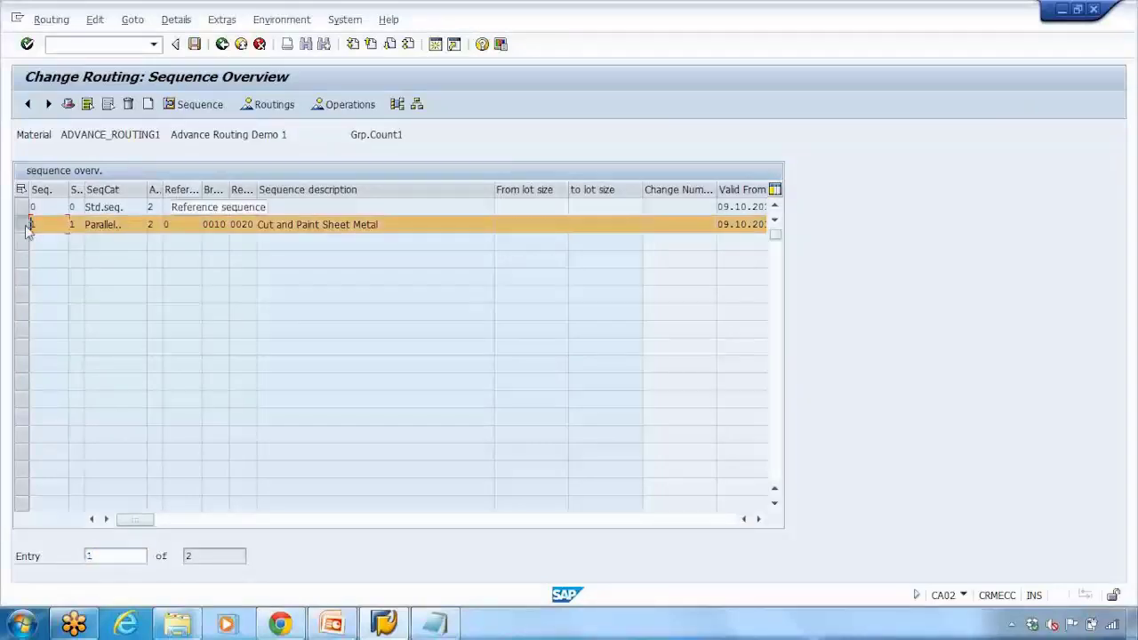
- View the sequences as a graphic expanded to show their operations, and return to the sequence overview
left_click(397, 105)
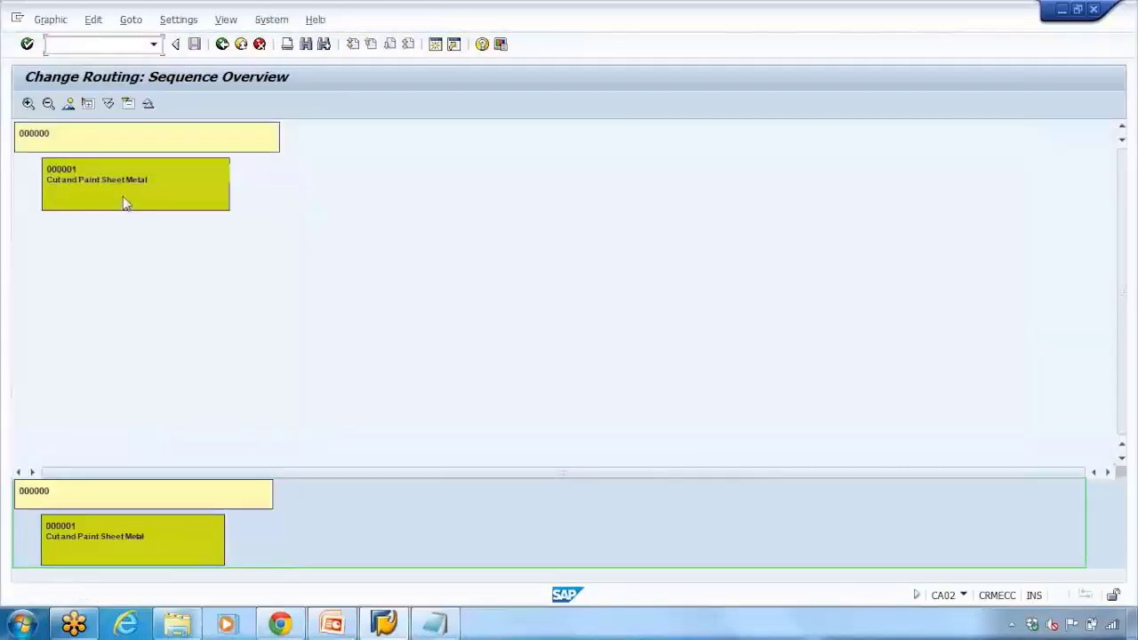
left_click(117, 142)
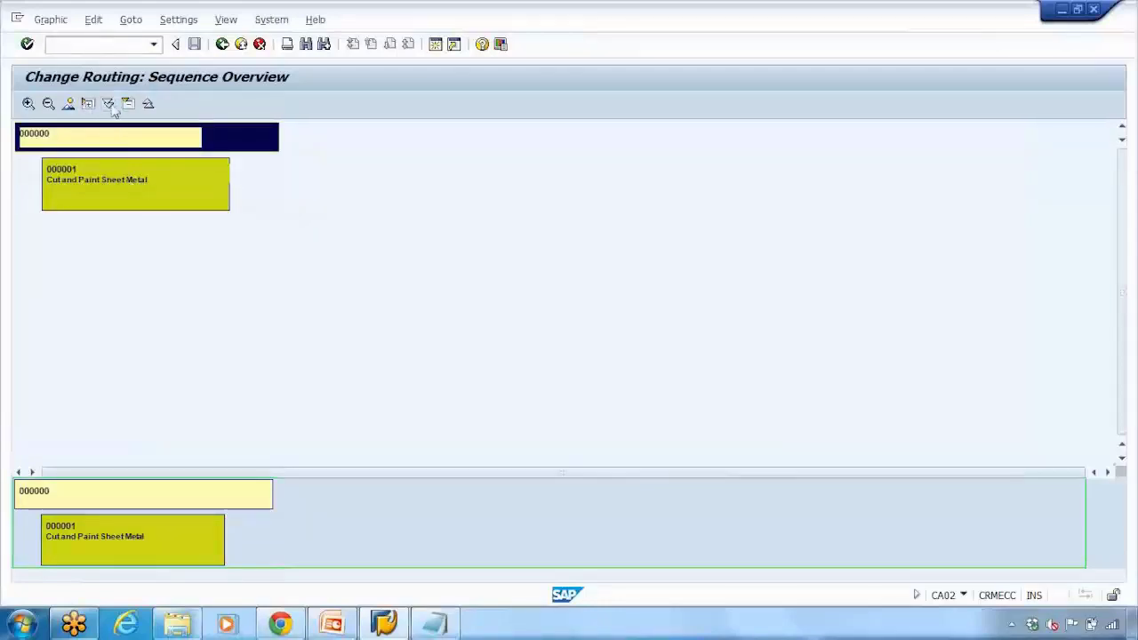
left_click(110, 105)
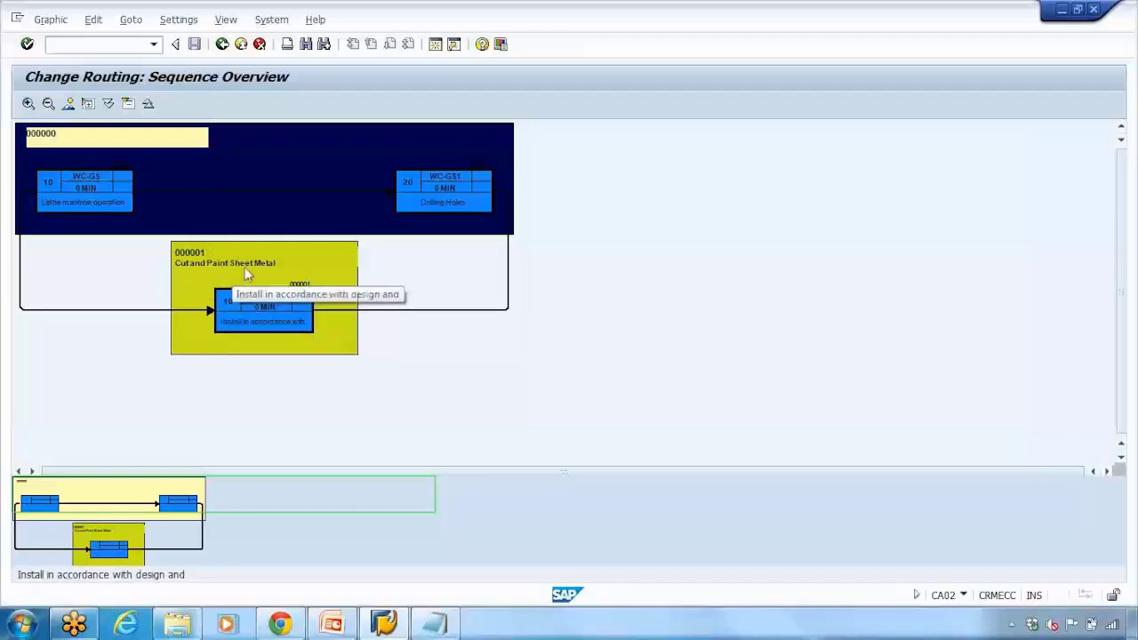
left_click(221, 45)
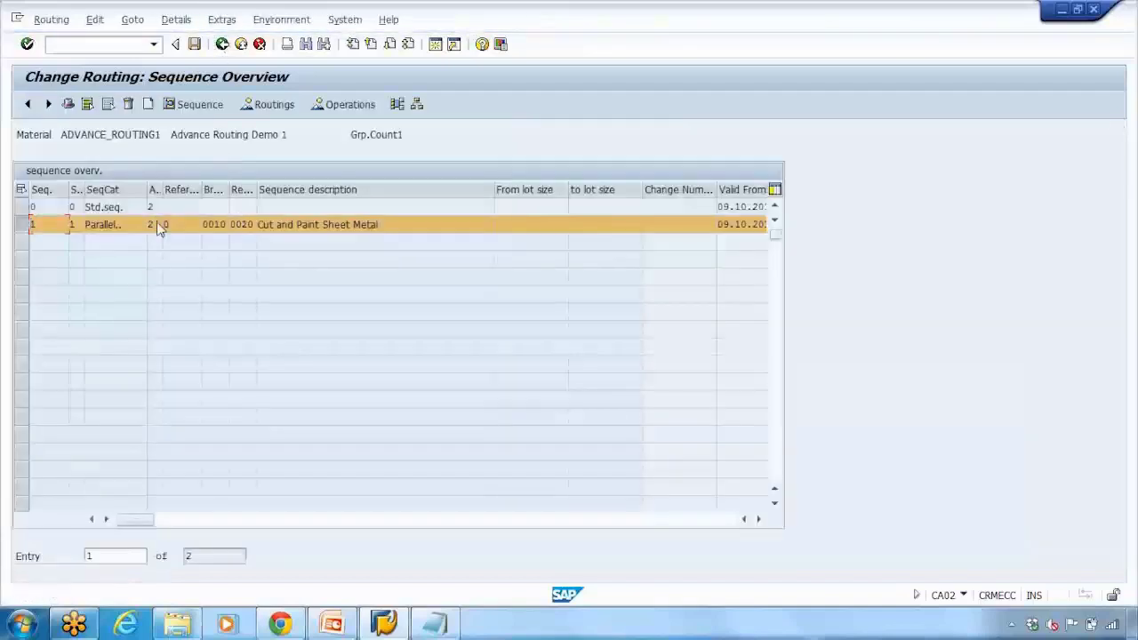
- In the operations of parallel sequence 1, add operation 0020 at work center WC-GS1
left_click(342, 104)
left_click(107, 242)
type("W")
left_click(116, 286)
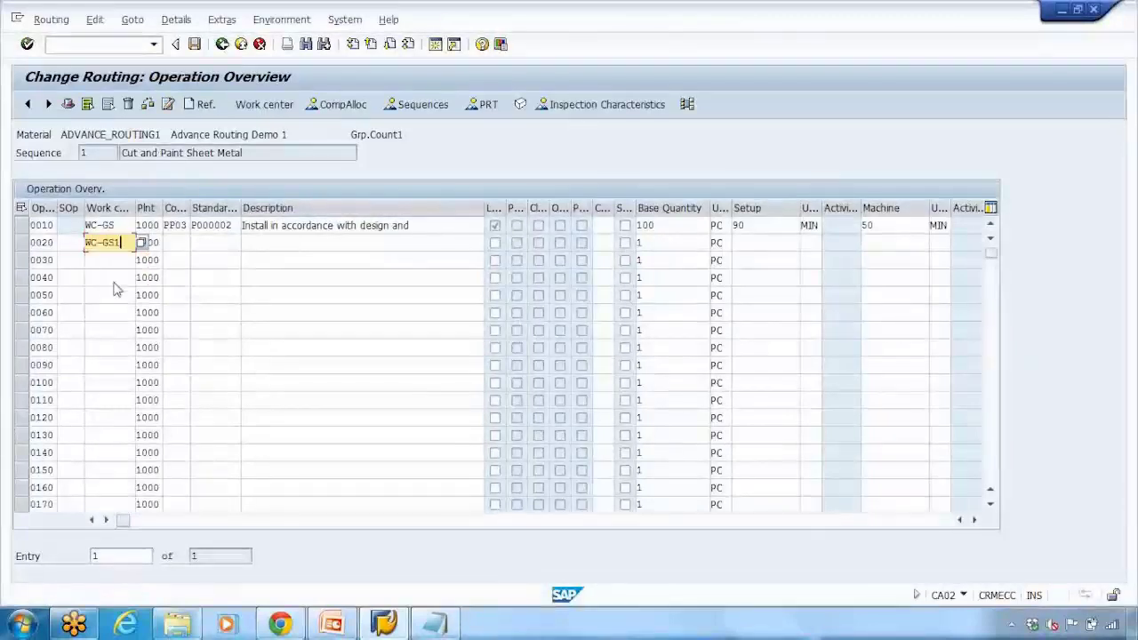
- Set the control key of operation 0010 to PP01 and confirm the operation entries
left_click(175, 241)
left_click(186, 225)
key("BackSpace")
type("1")
key("Return")
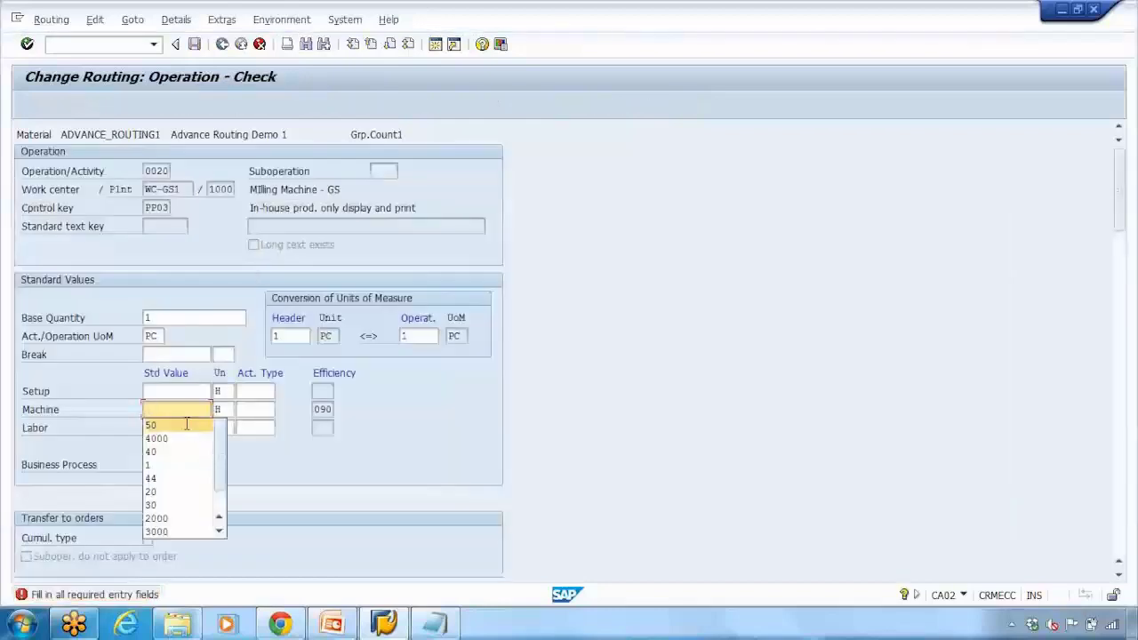
- Fill in operation 0020's required standard values with setup 90 and machine 50, and confirm them
left_click(156, 424)
left_click(178, 391)
left_click(187, 410)
key("Return")
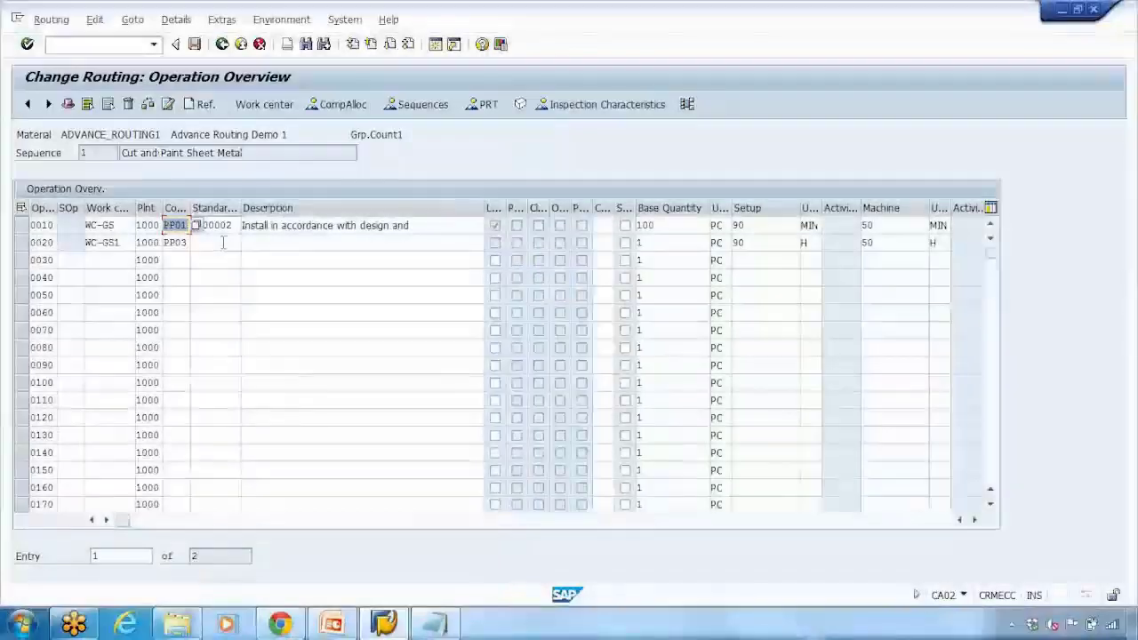
- Describe operation 0010 as "Cut sheet metal" and operation 0020 as "Paint sheet Metal"
left_click(278, 243)
left_click_drag(420, 225, 241, 226)
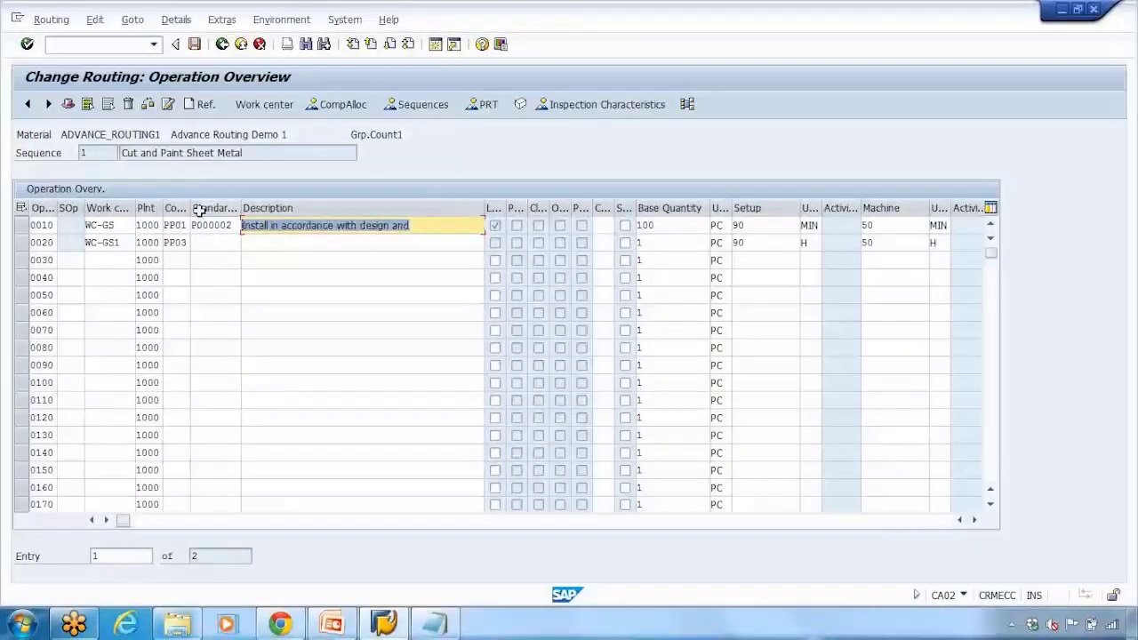
key("BackSpace")
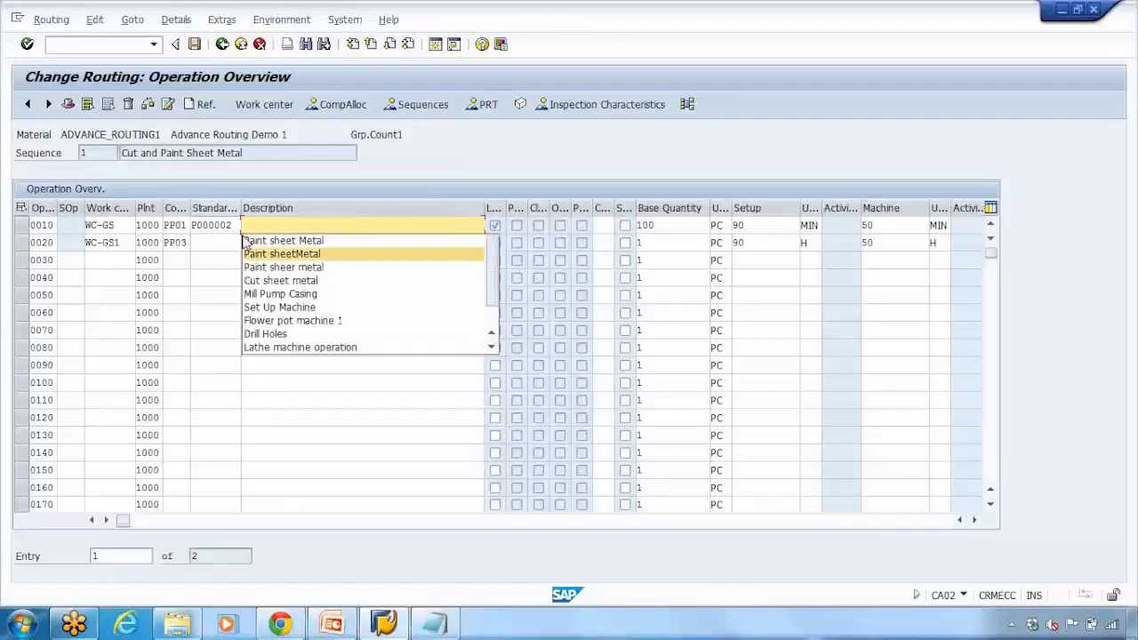
left_click(280, 280)
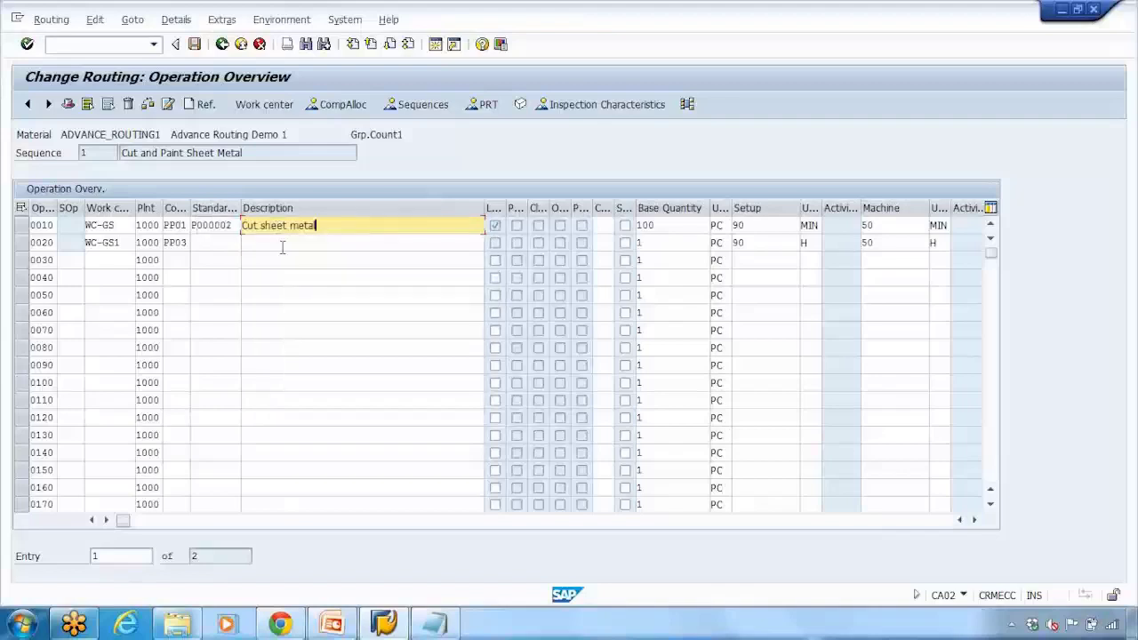
left_click(282, 246)
type("P")
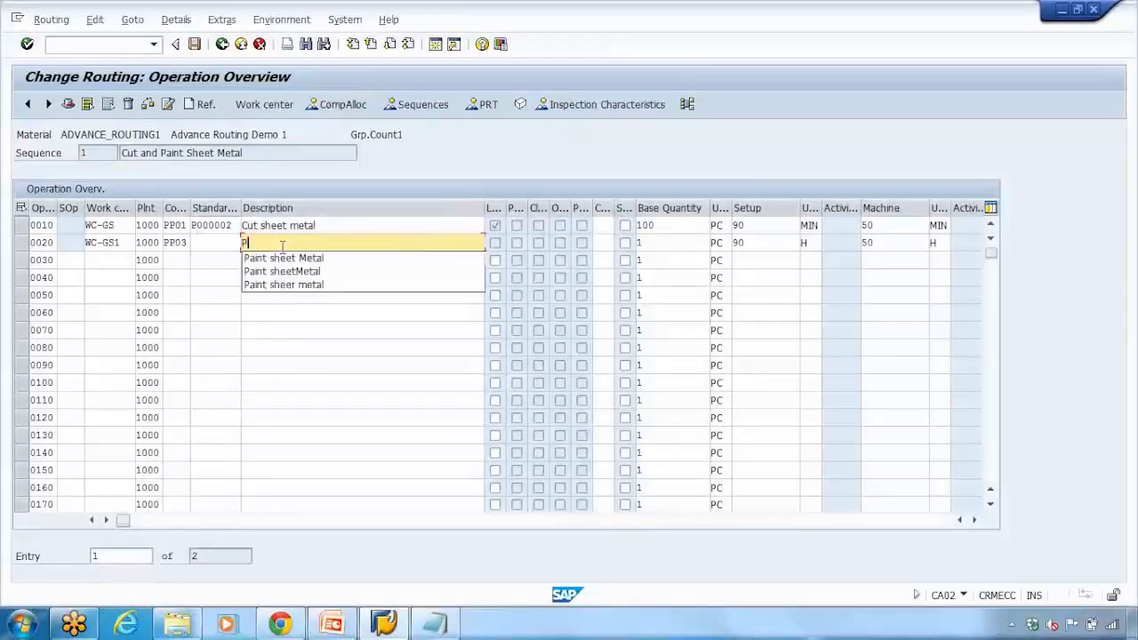
type("ain")
left_click(283, 257)
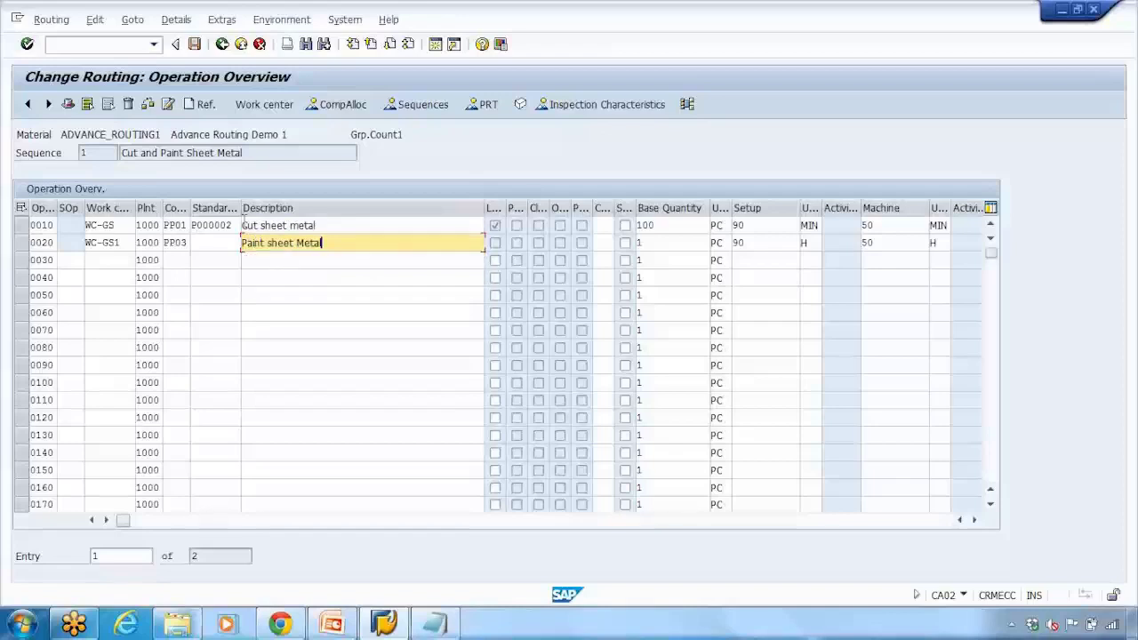
- Return to the routing's sequence overview and view the sequences as a graphic expanded to show their operations
left_click(223, 45)
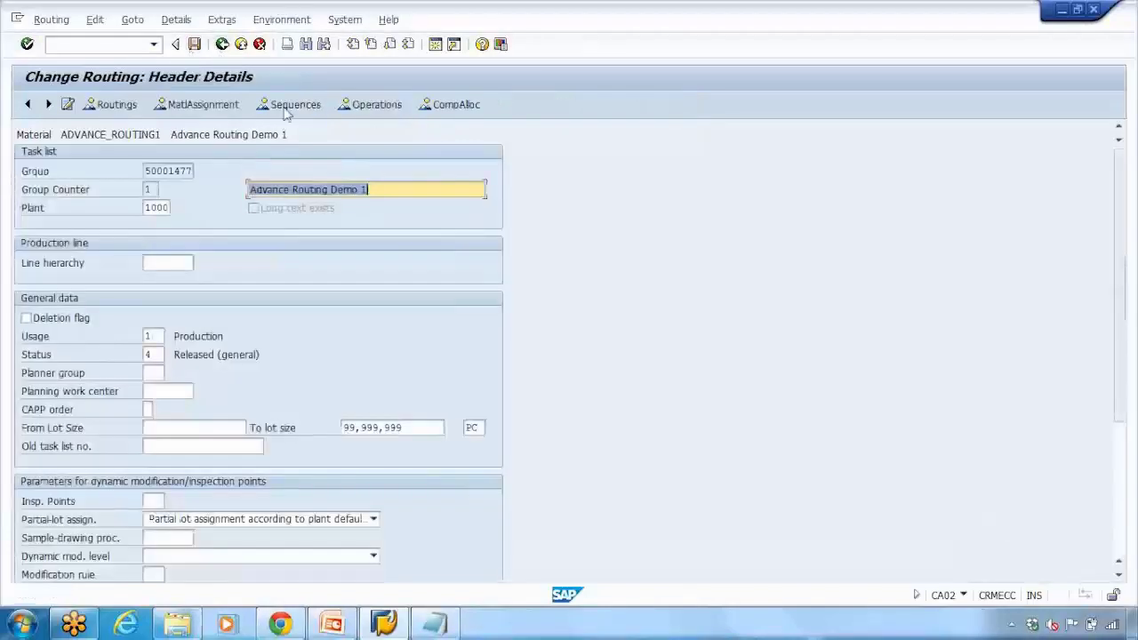
left_click(298, 105)
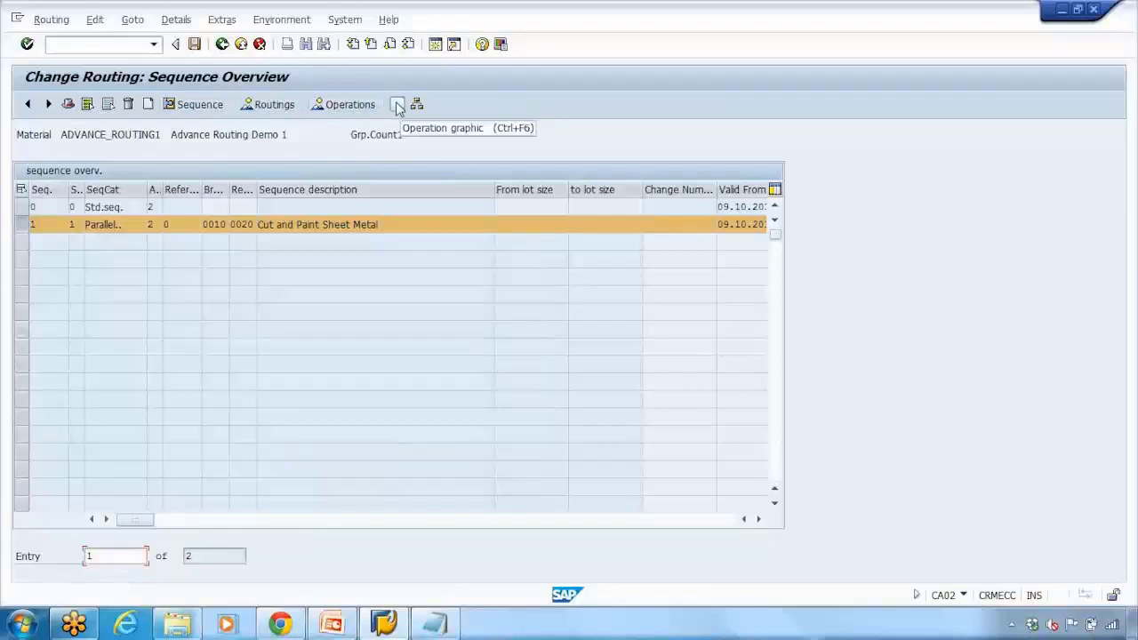
double_click(317, 224)
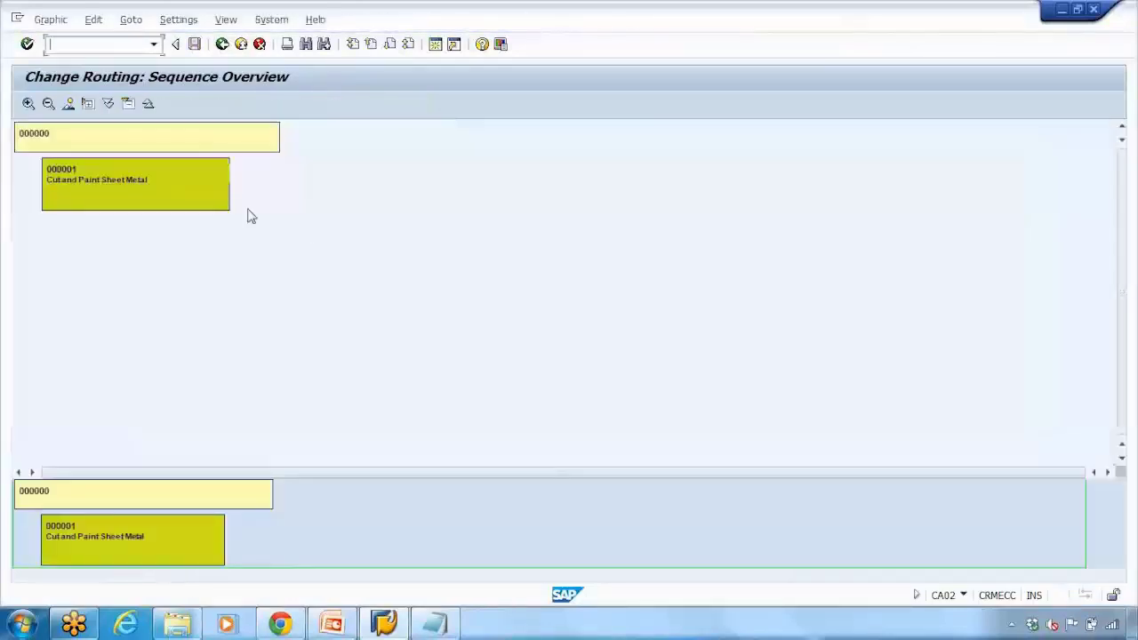
left_click(135, 179)
left_click(107, 104)
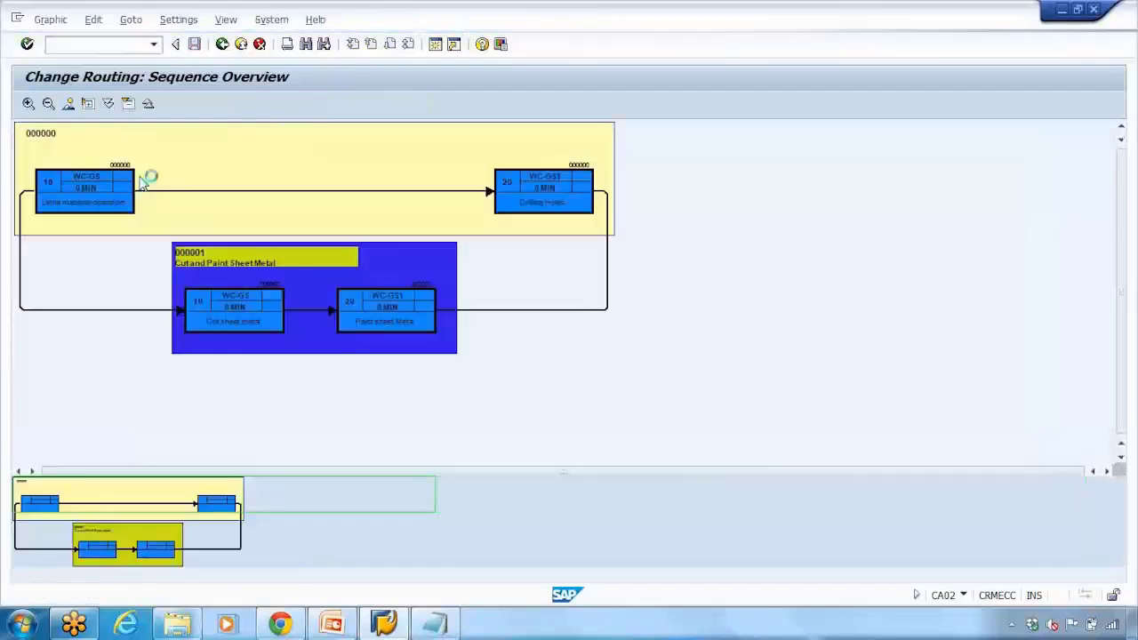